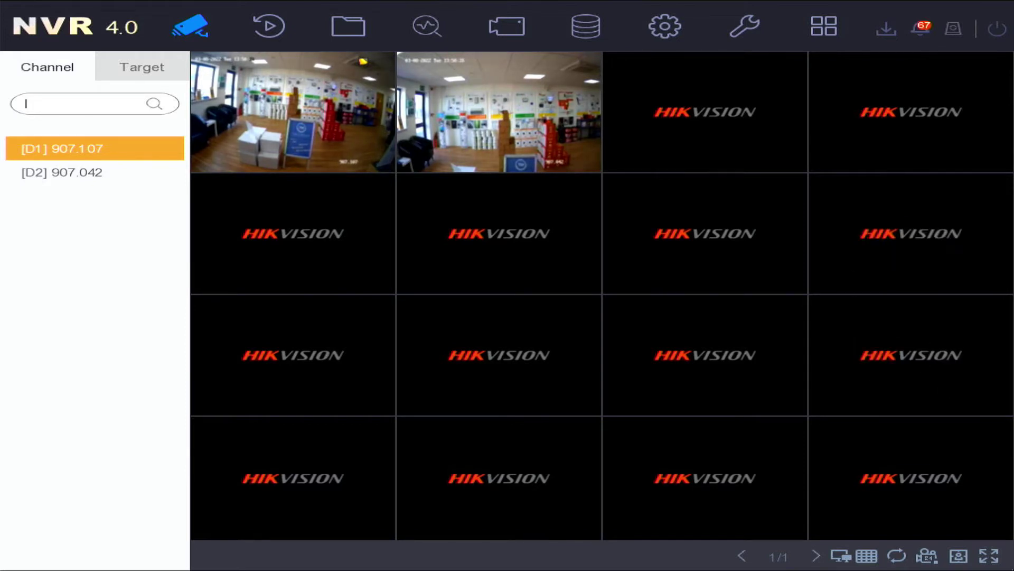
# Show camera D1 alone in a 1*1 full-screen layout, then switch to recorded-video playback.
pyautogui.click(323, 93)
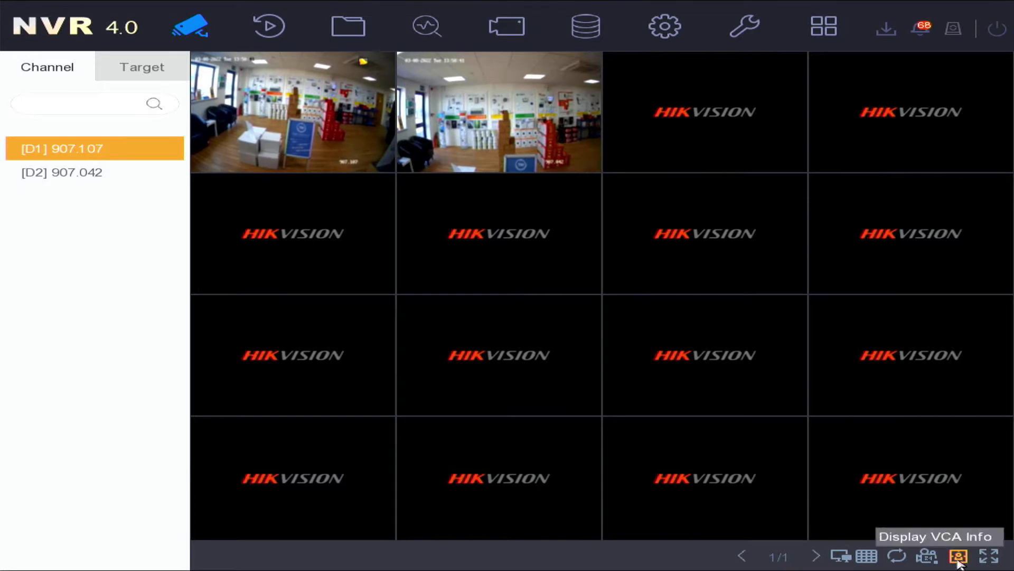
pyautogui.click(866, 557)
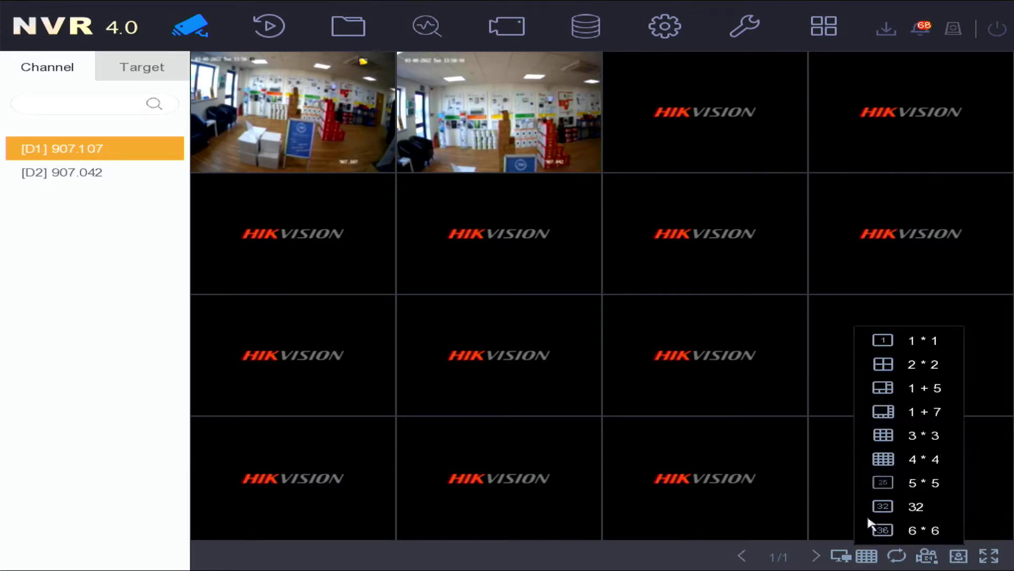
pyautogui.click(904, 343)
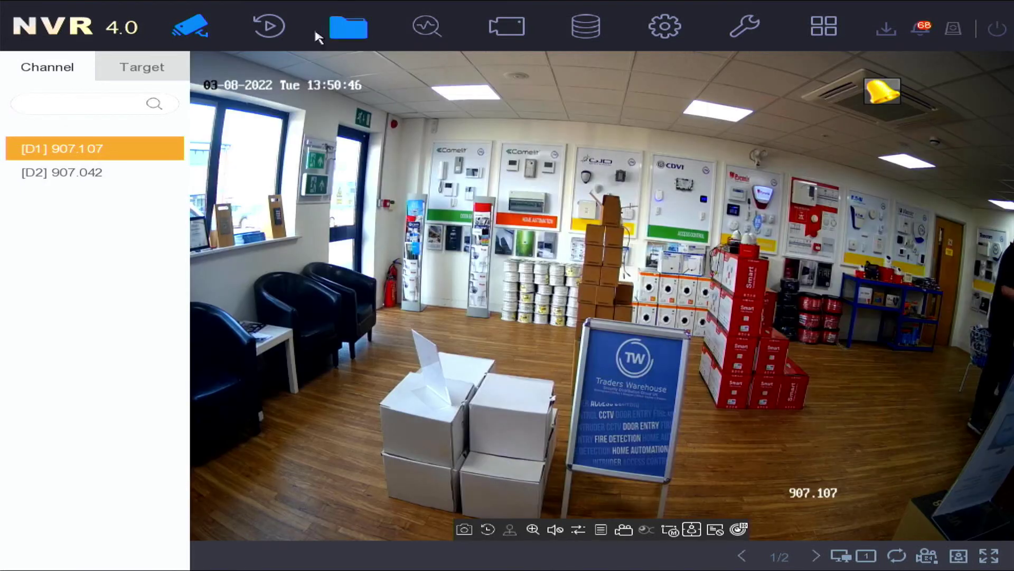
pyautogui.click(269, 29)
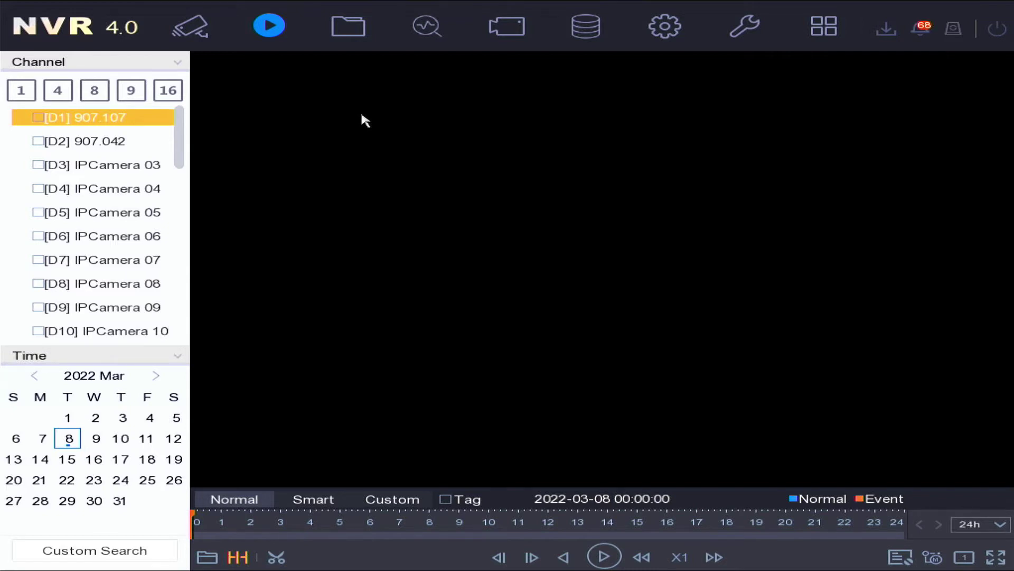
# Pick March 9 on the playback calendar, then go to the recorded file search.
pyautogui.click(97, 440)
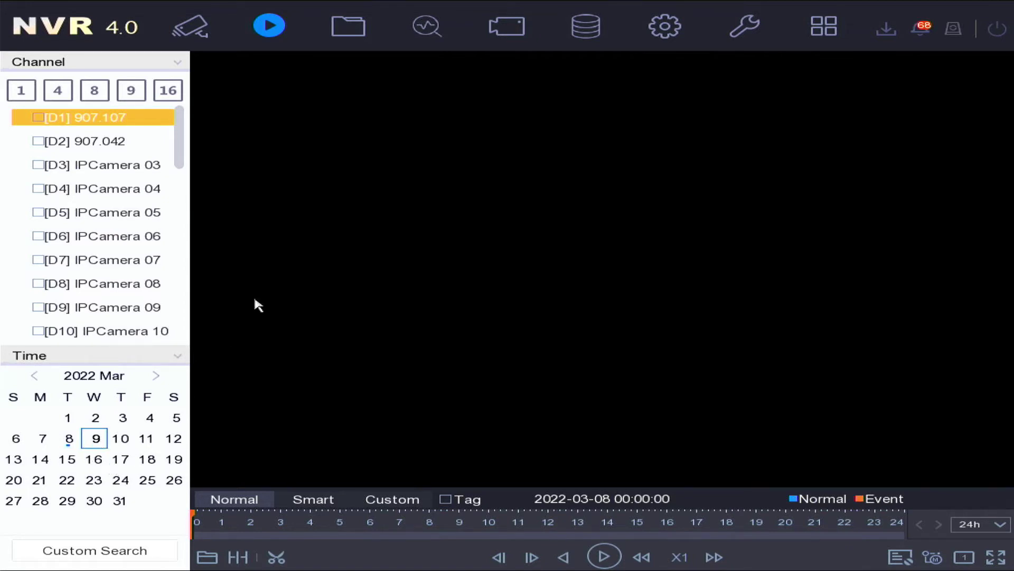
pyautogui.click(345, 31)
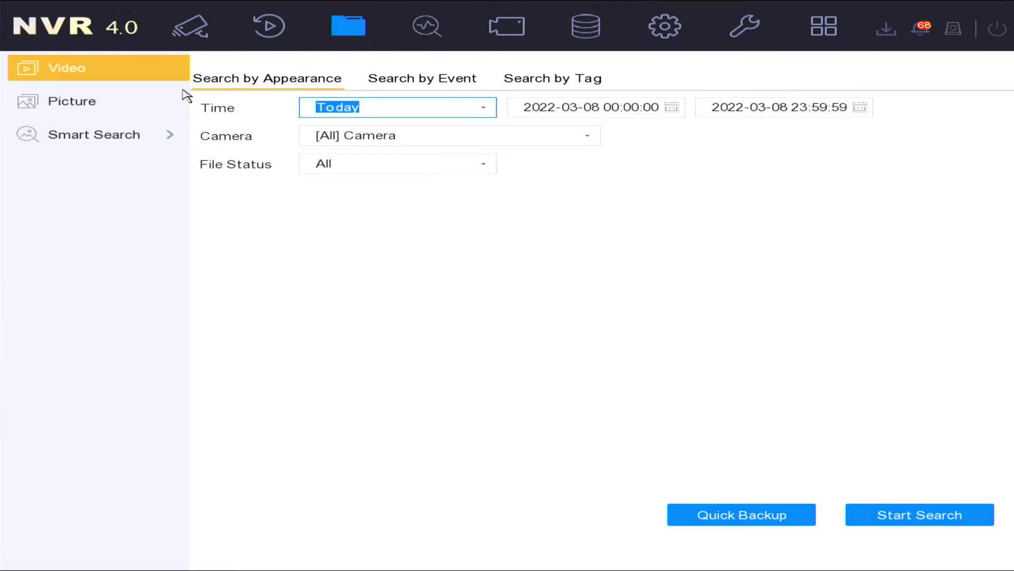
# Browse the picture search by event and its event types, then open Smart Search for faces.
pyautogui.click(118, 108)
pyautogui.click(374, 83)
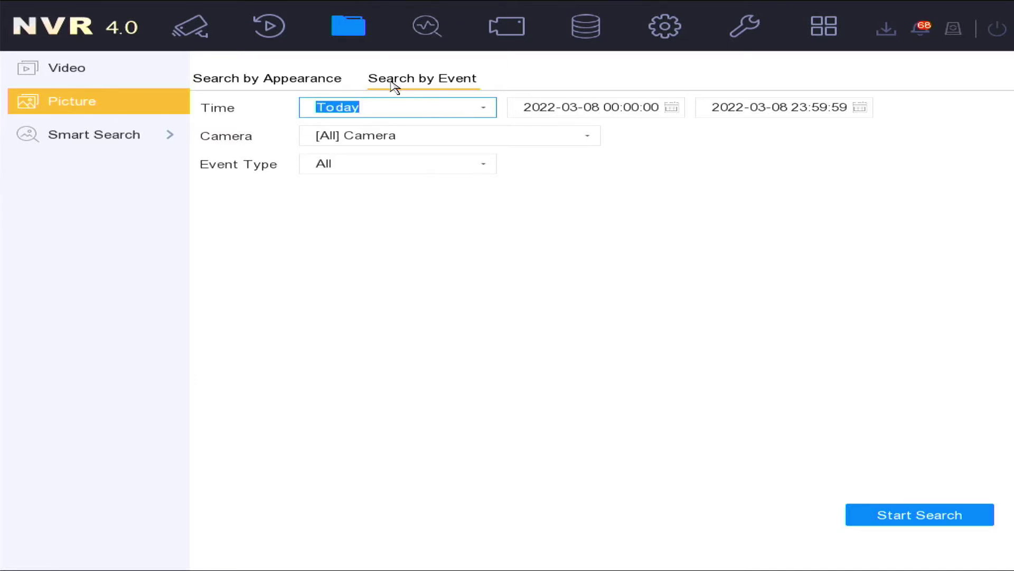
pyautogui.click(488, 165)
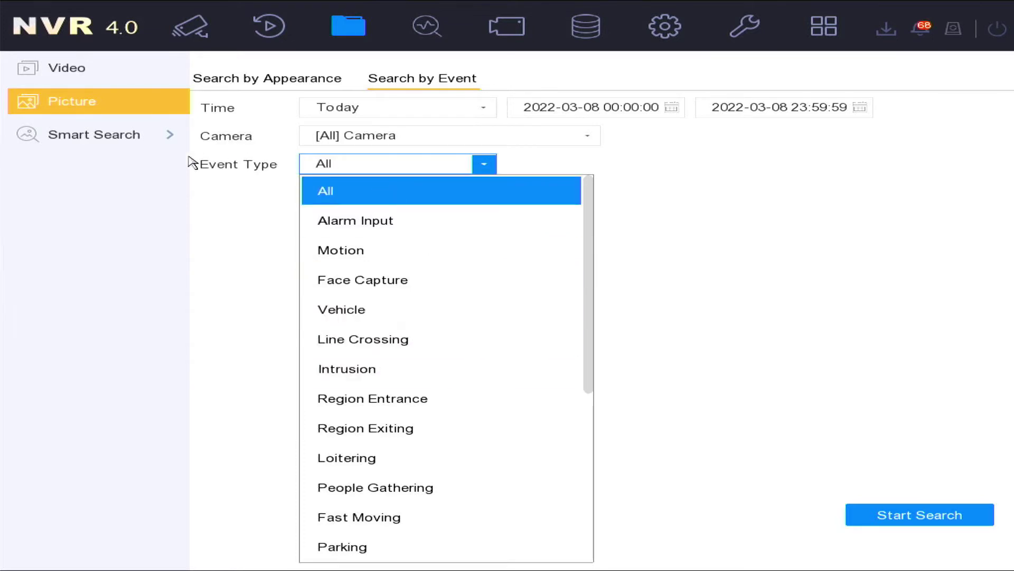
pyautogui.click(104, 141)
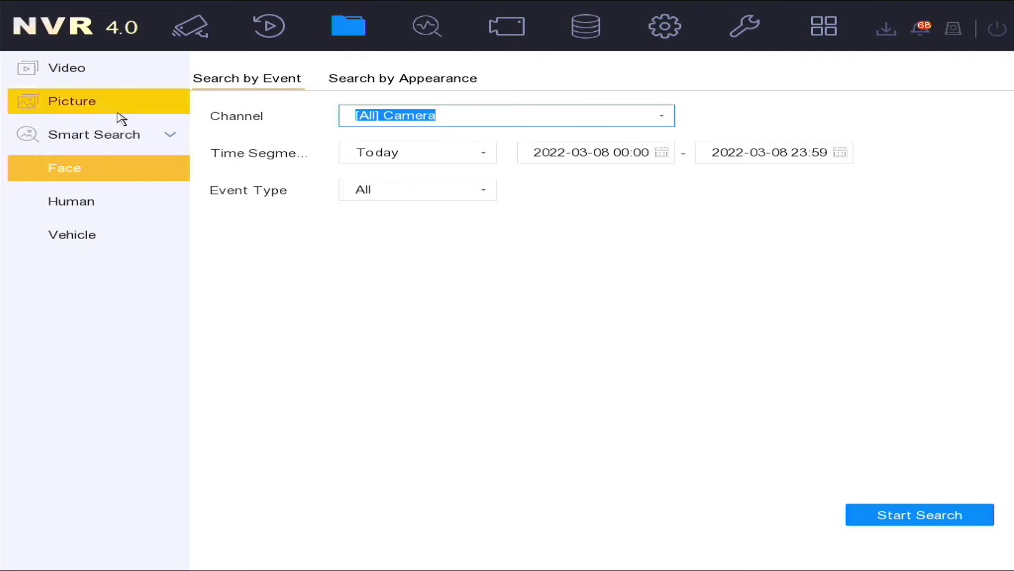
# Set up a people search by appearance limited to Male.
pyautogui.click(124, 205)
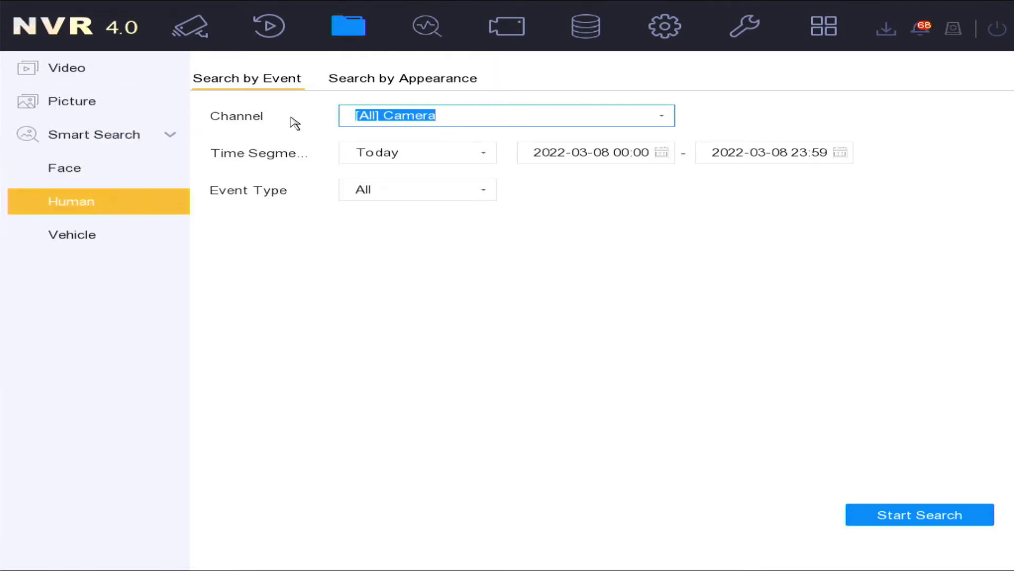
pyautogui.click(384, 87)
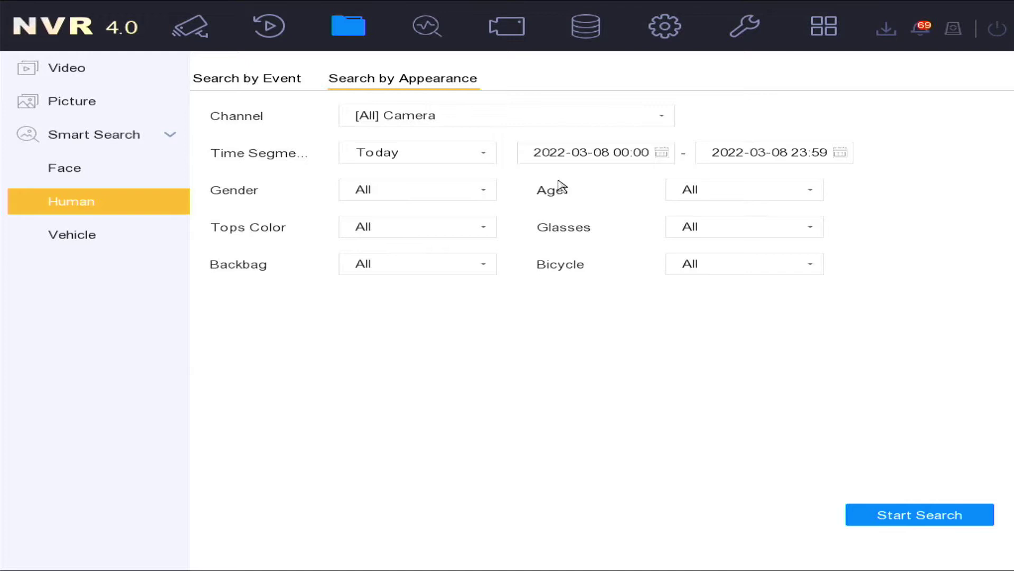
pyautogui.click(491, 200)
pyautogui.click(469, 251)
# Switch to a vehicle search by appearance with vehicle color White.
pyautogui.click(125, 235)
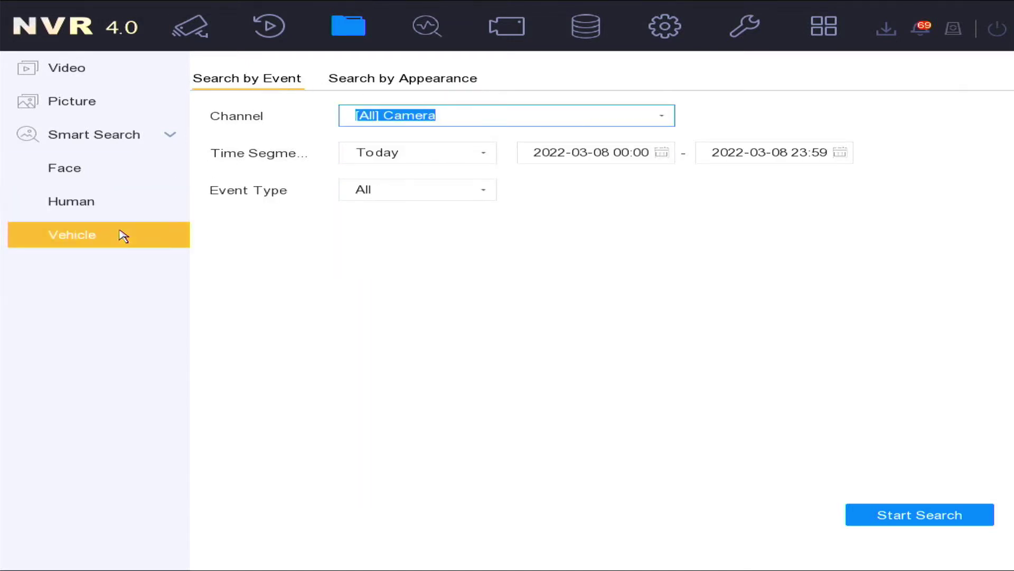
pyautogui.click(447, 85)
pyautogui.click(744, 201)
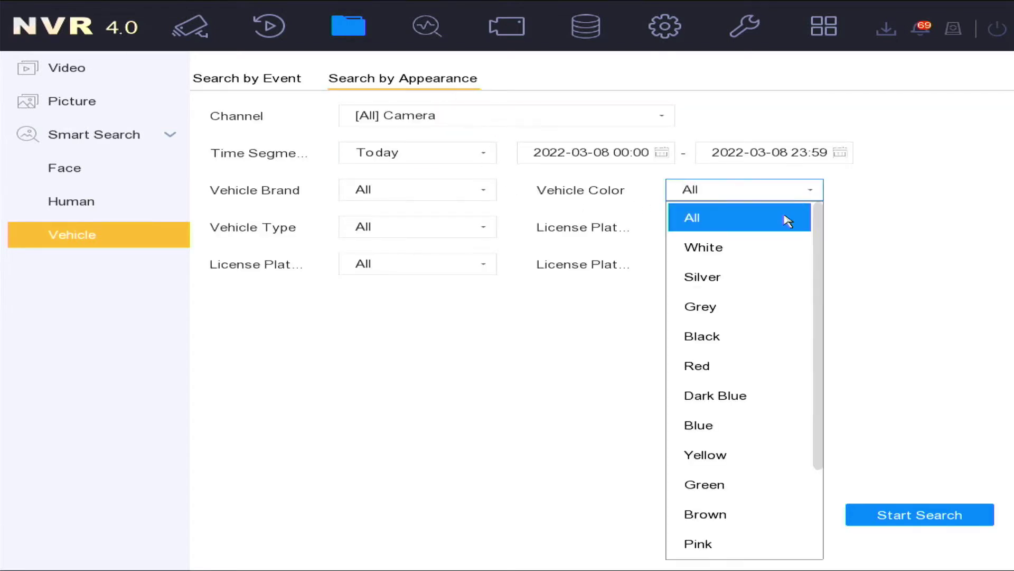
pyautogui.click(736, 245)
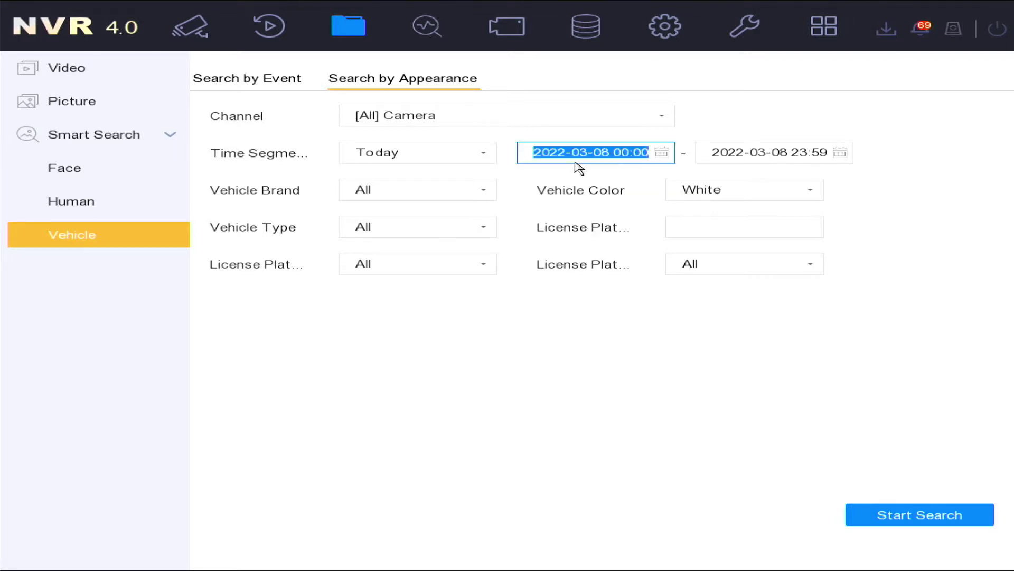
# Review the Perimeter Protection line crossing arming schedule and linkage actions in Smart Analysis.
pyautogui.click(426, 35)
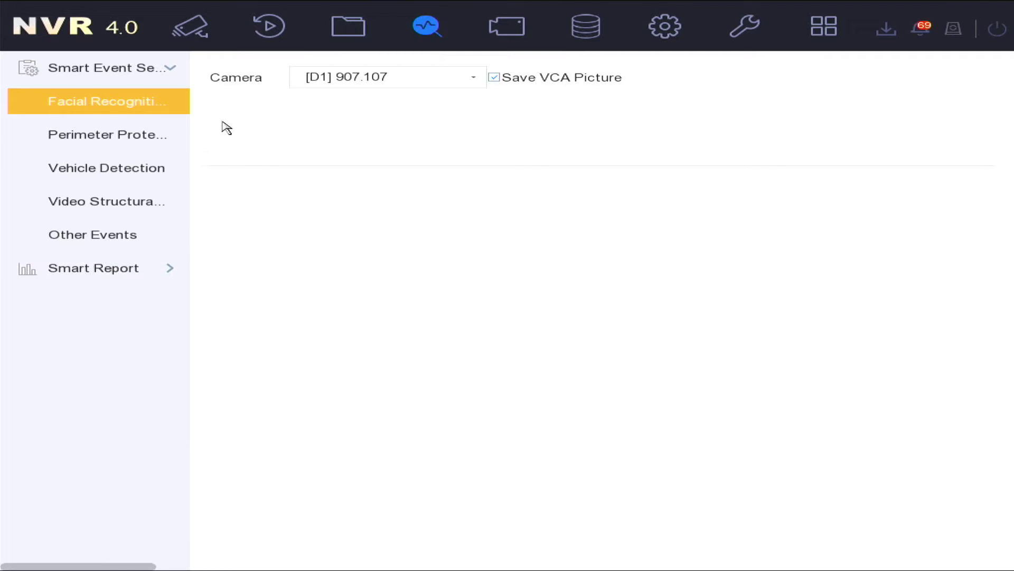
pyautogui.click(133, 138)
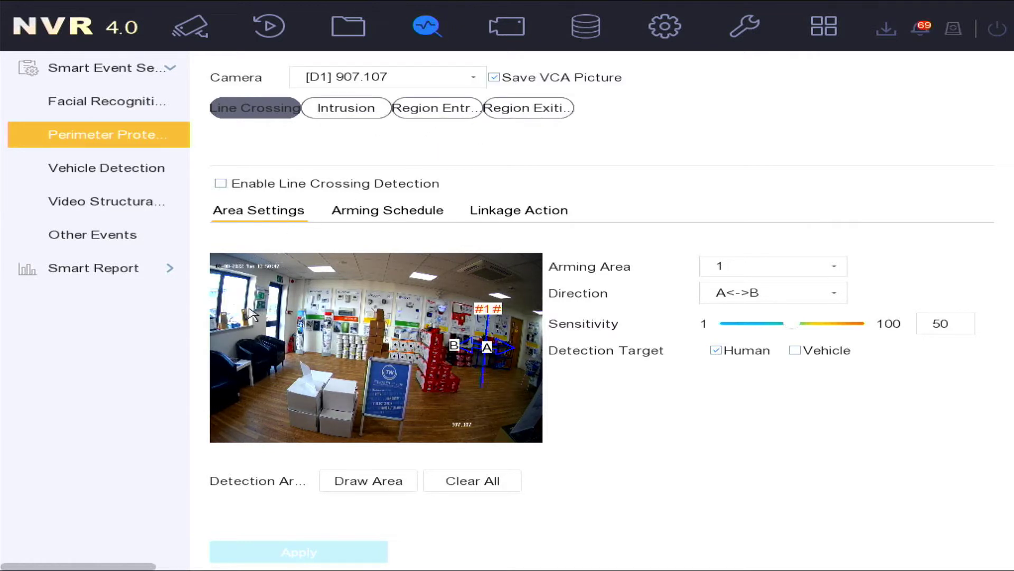
pyautogui.click(389, 212)
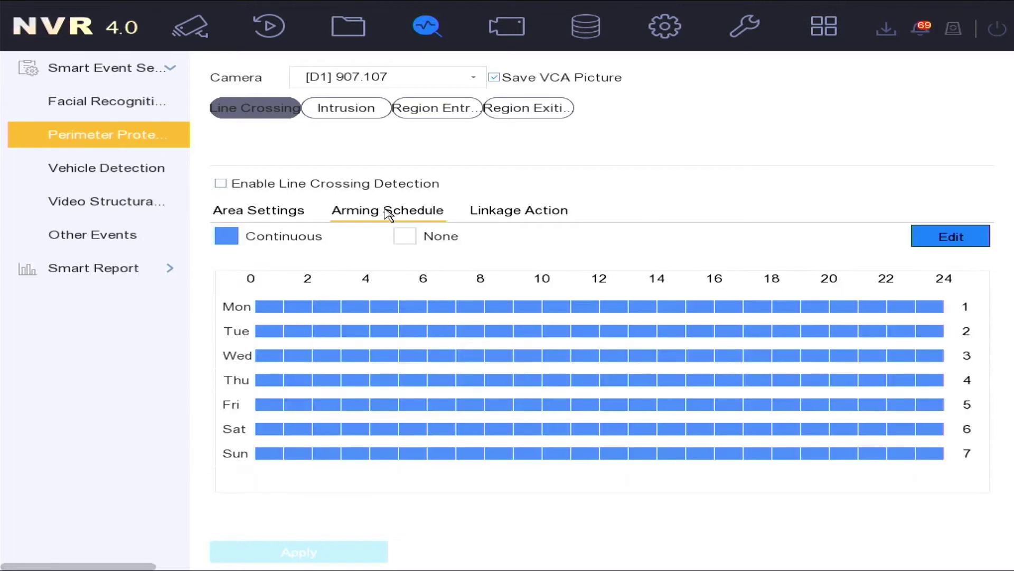
pyautogui.click(523, 218)
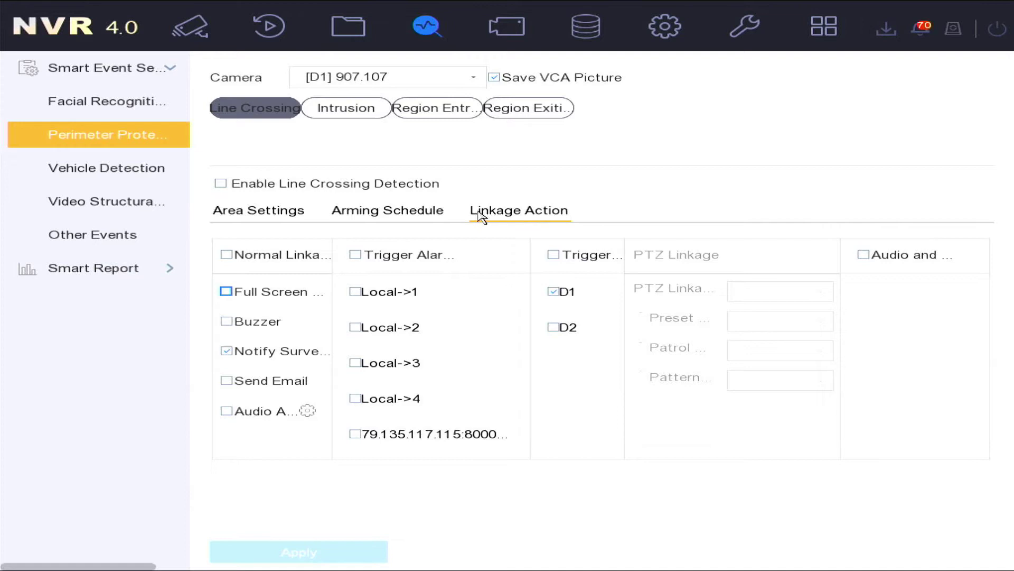
# Browse the Vehicle Detection, Video Structuralization and Other Events settings for camera D1.
pyautogui.click(146, 177)
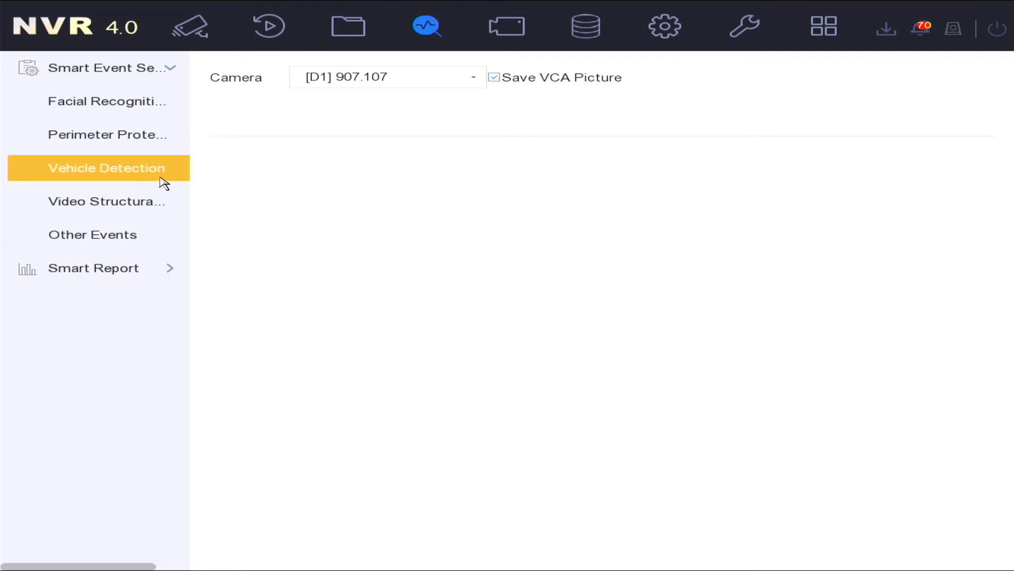
pyautogui.click(145, 207)
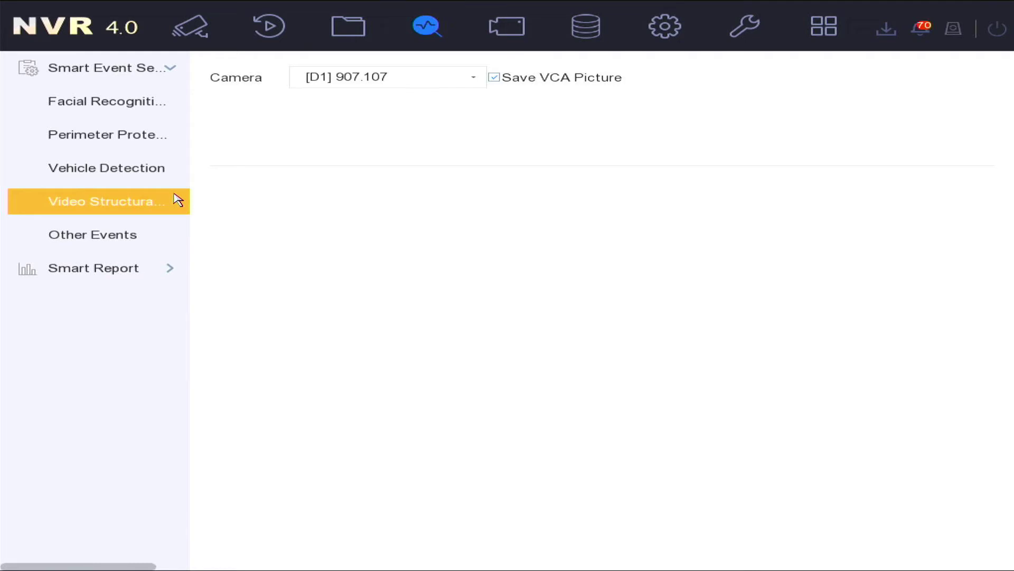
pyautogui.click(129, 243)
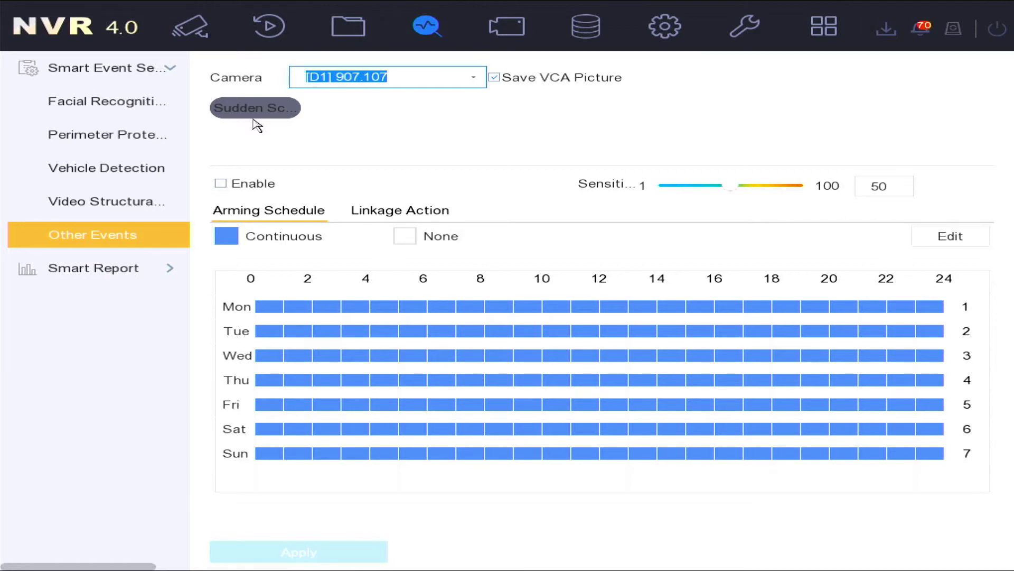
# Compare the people-counting and heat-map Smart Reports, then bring up the IP camera list.
pyautogui.click(109, 273)
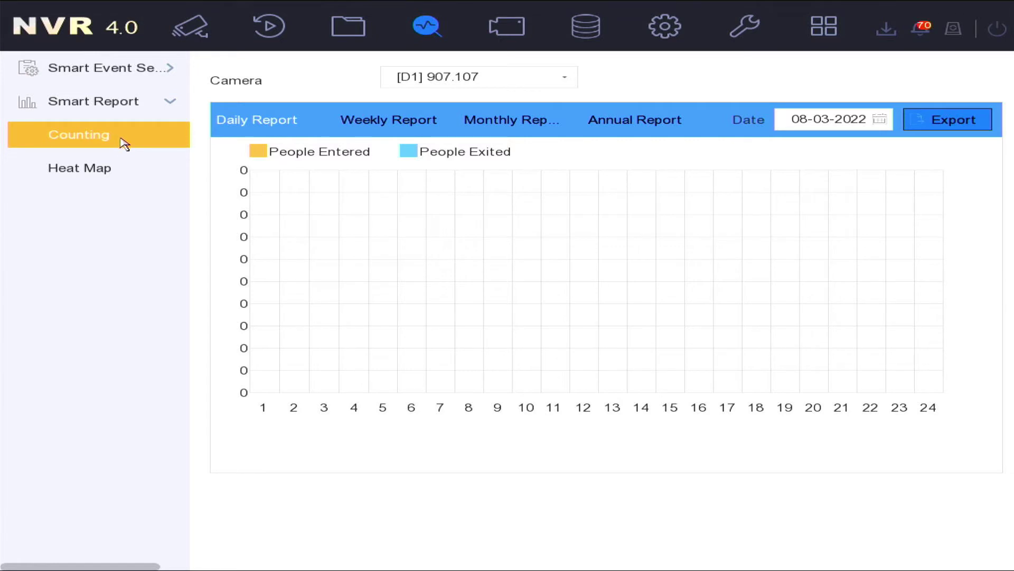
pyautogui.click(122, 172)
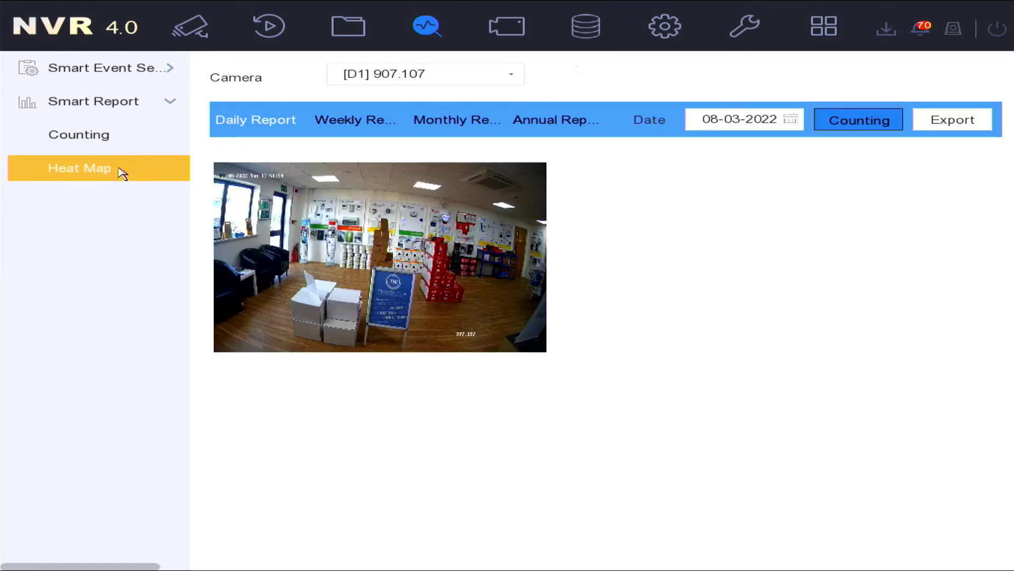
pyautogui.click(112, 142)
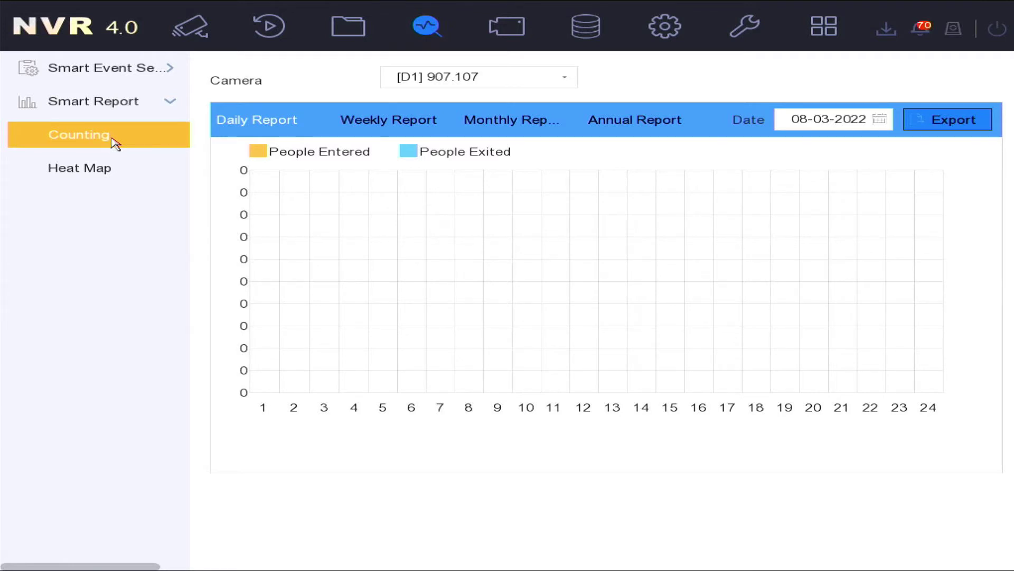
pyautogui.click(84, 168)
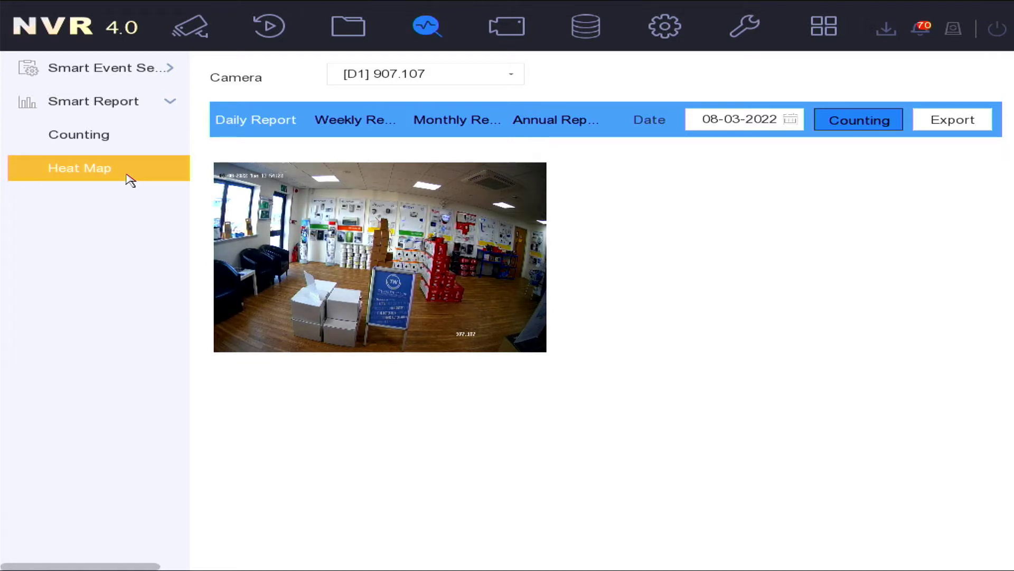
pyautogui.click(507, 26)
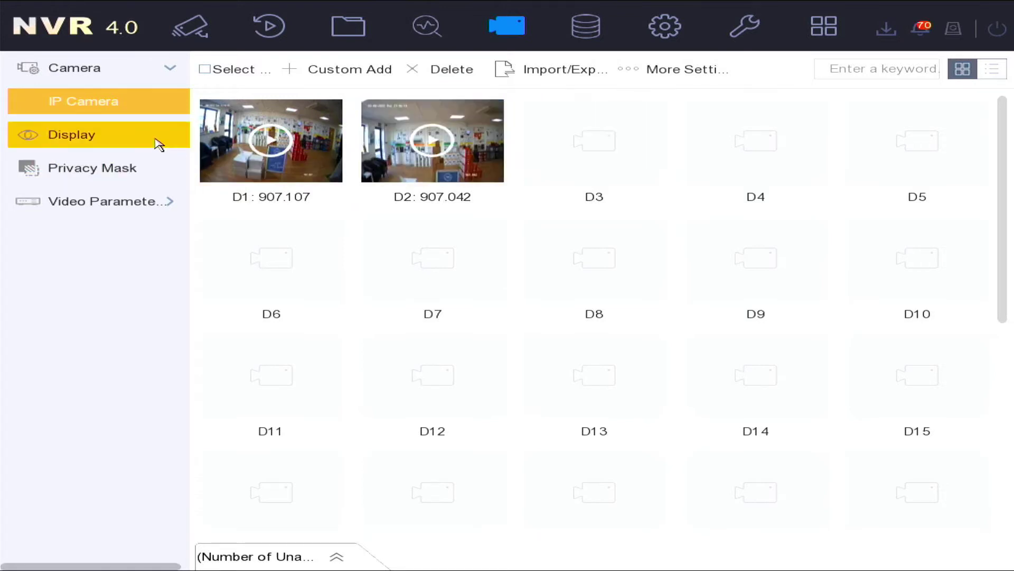
# Check D1's OSD date format and image brightness/contrast settings, then go to Privacy Mask.
pyautogui.click(100, 141)
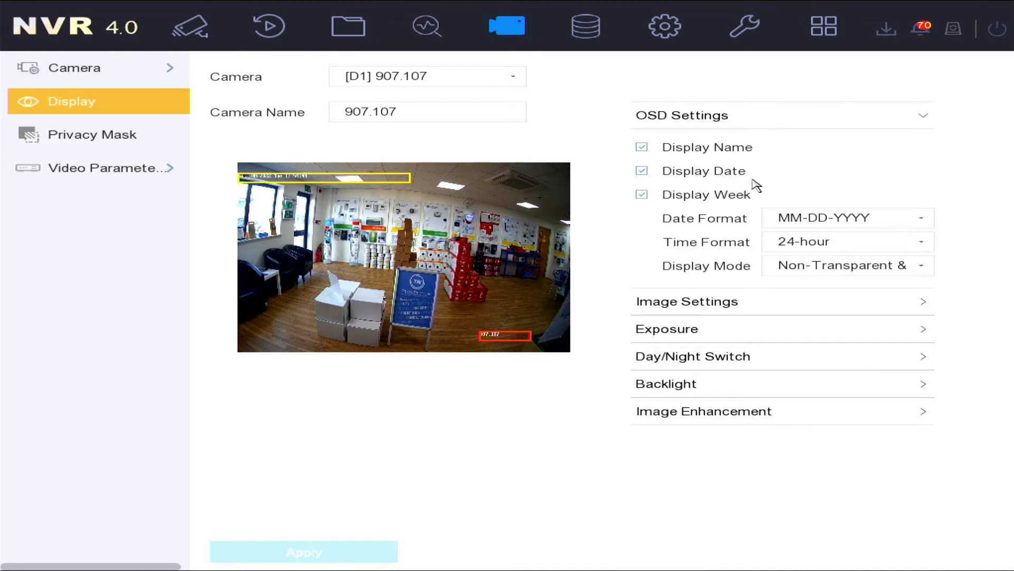
pyautogui.click(768, 226)
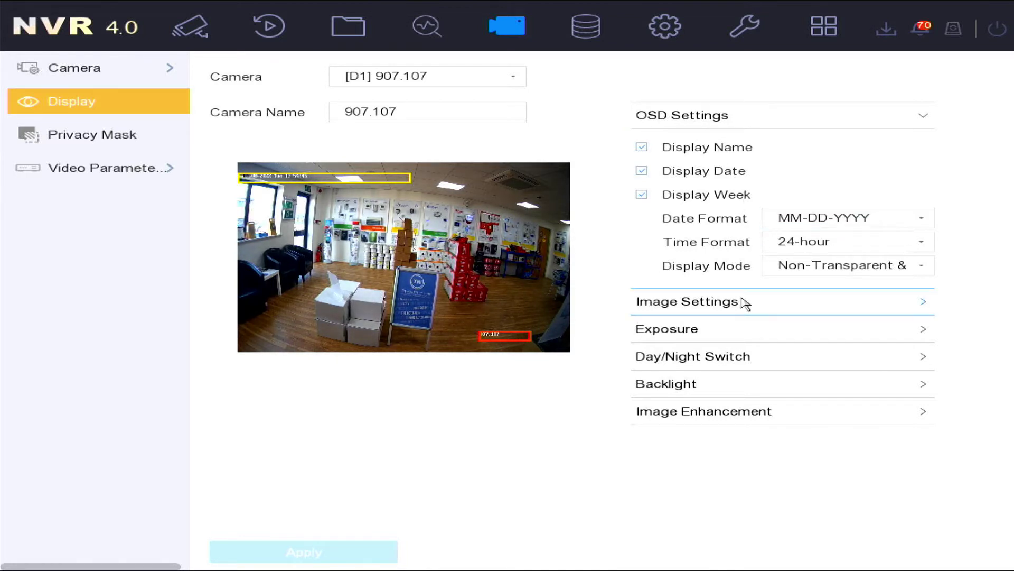
pyautogui.click(927, 302)
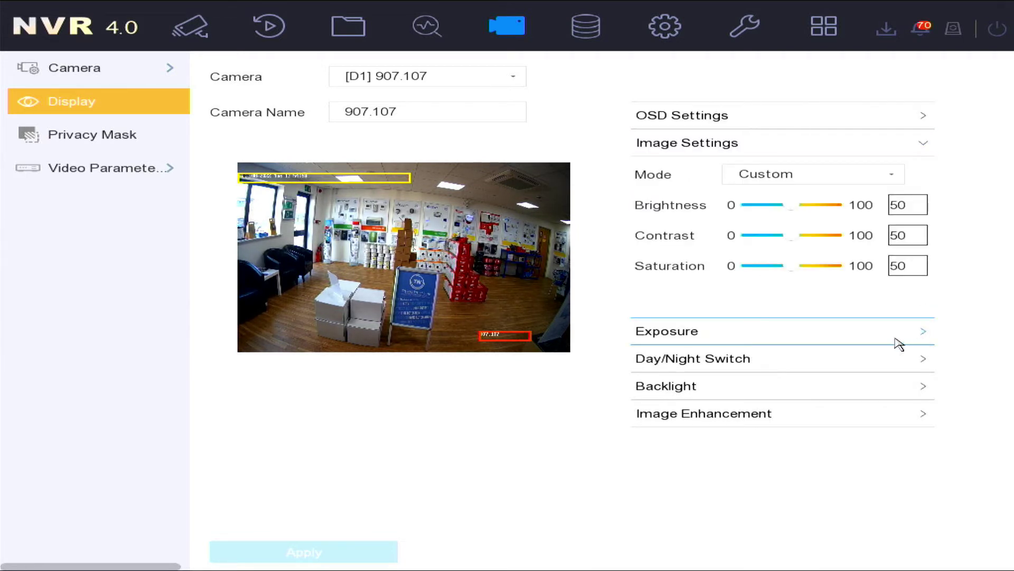
pyautogui.click(152, 145)
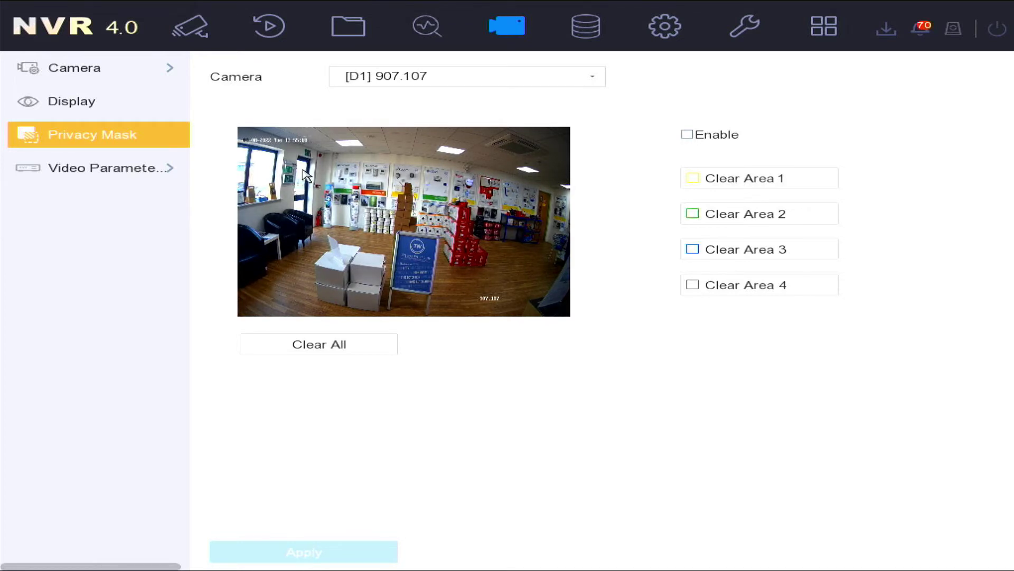
pyautogui.click(122, 168)
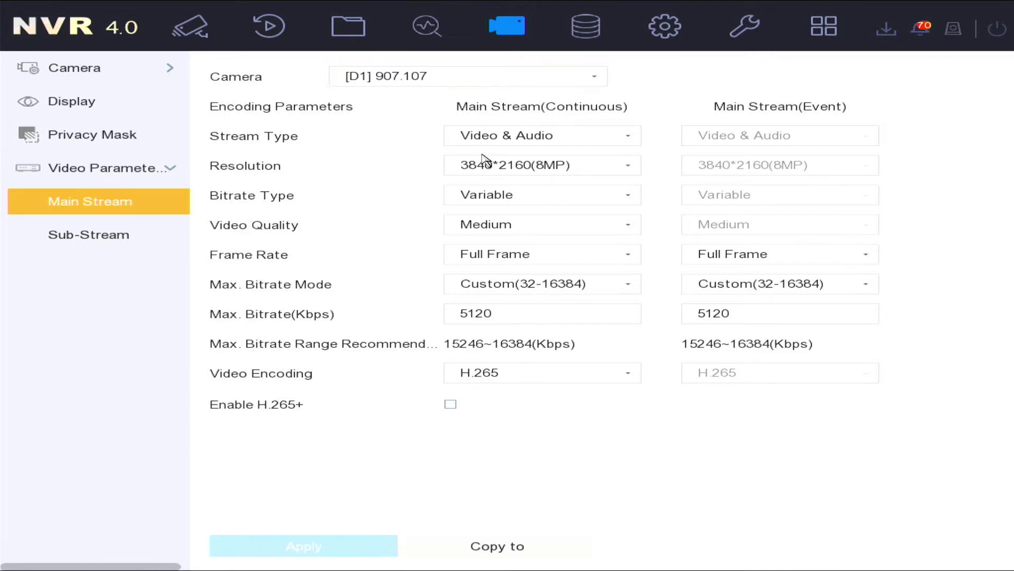
pyautogui.click(630, 138)
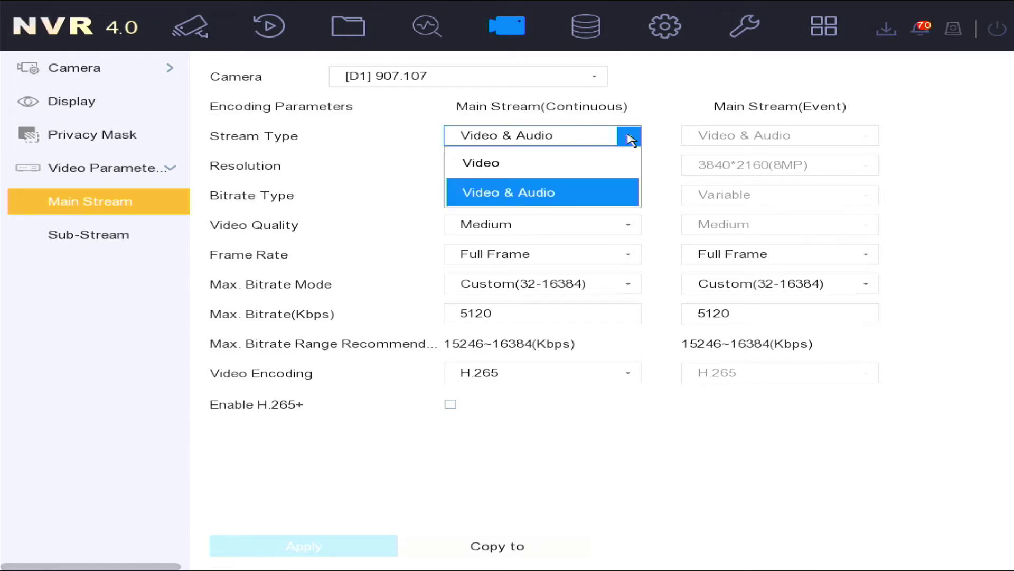
pyautogui.click(556, 164)
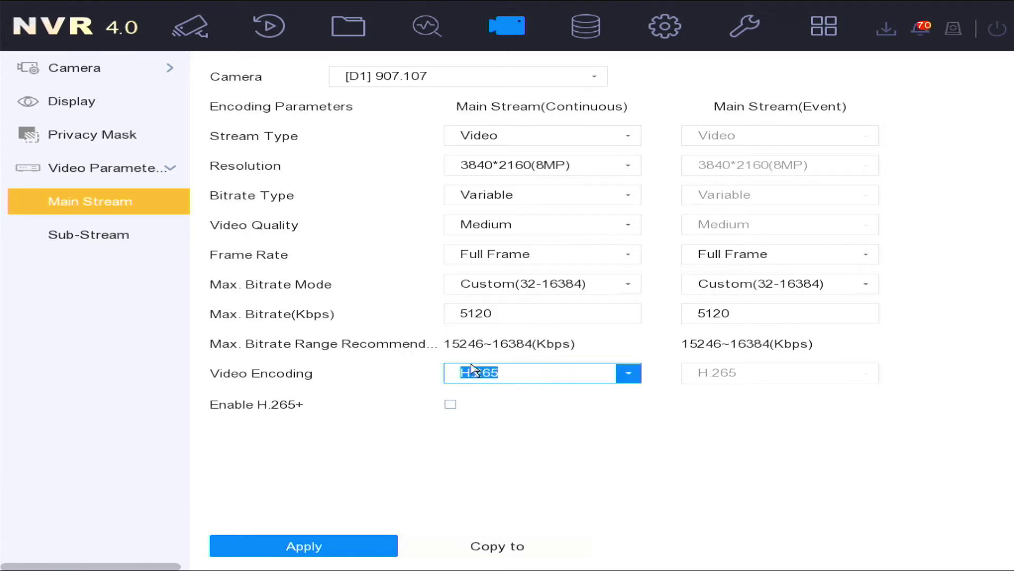
pyautogui.click(157, 248)
pyautogui.click(150, 204)
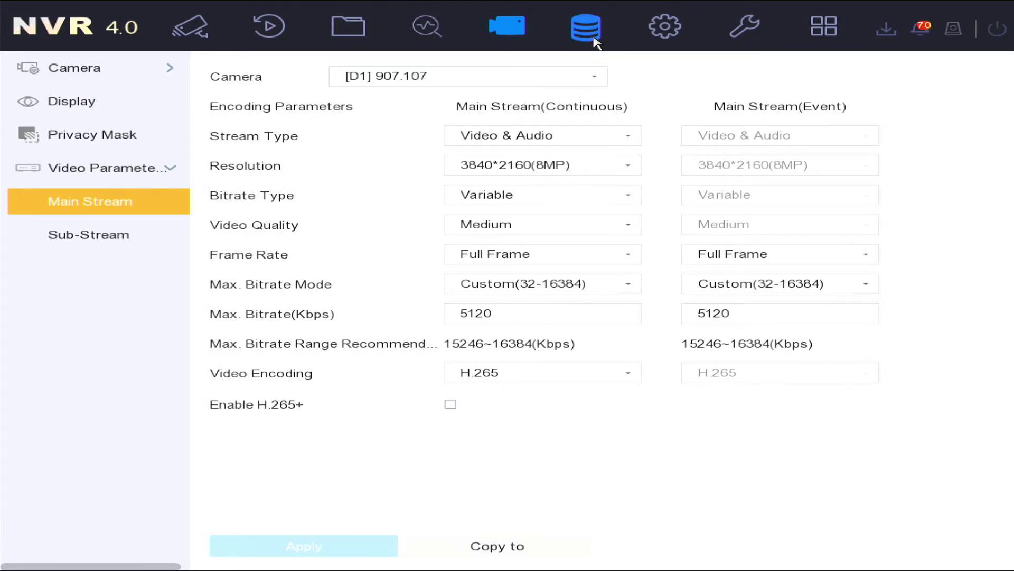
# Review the capture schedule and its advanced parameters, closing them unchanged.
pyautogui.click(596, 43)
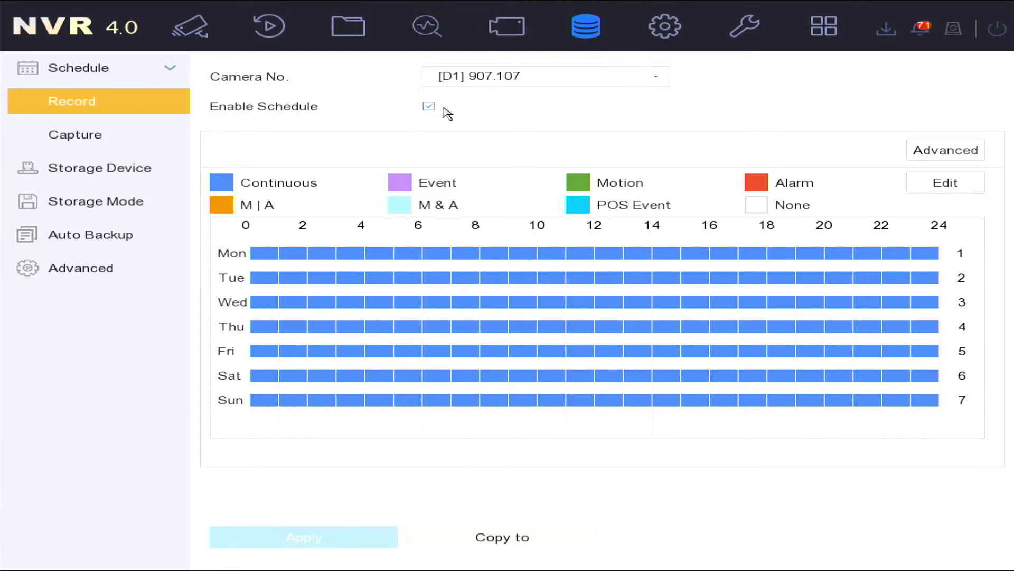
pyautogui.click(126, 138)
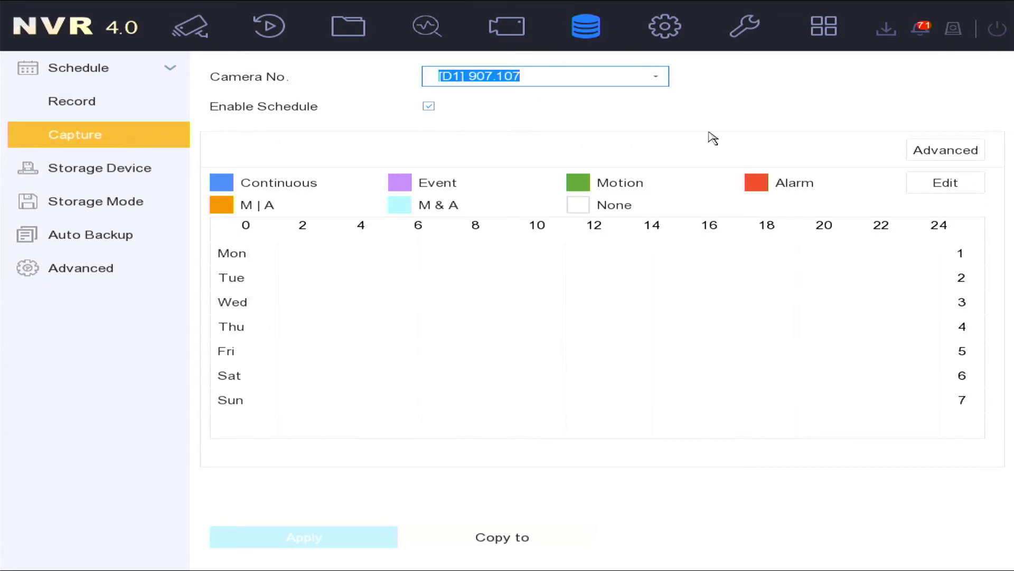
pyautogui.click(945, 153)
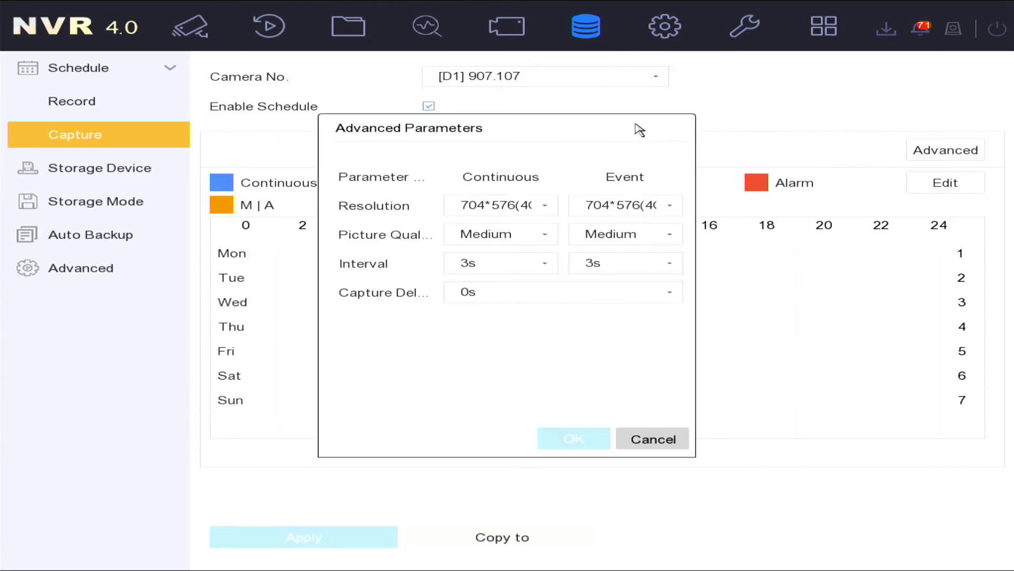
pyautogui.click(655, 439)
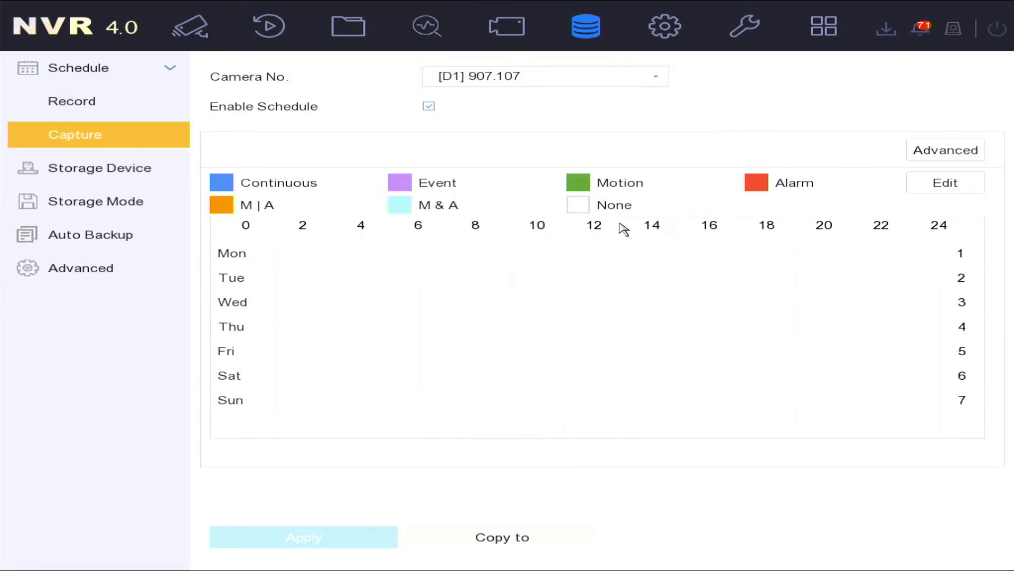
# Confirm the recording schedule's advanced parameters, then view the empty storage device list.
pyautogui.click(87, 115)
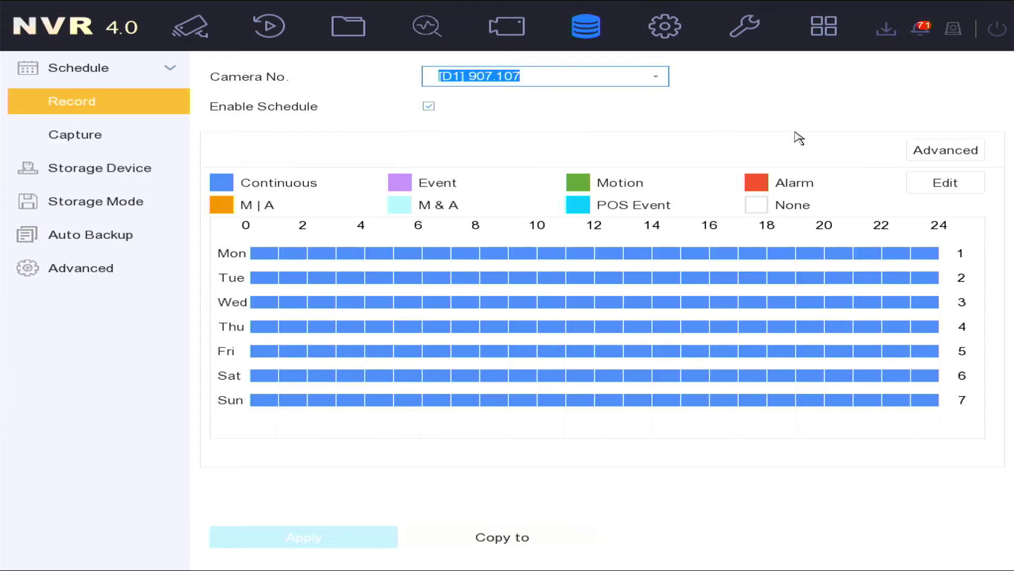
pyautogui.click(965, 153)
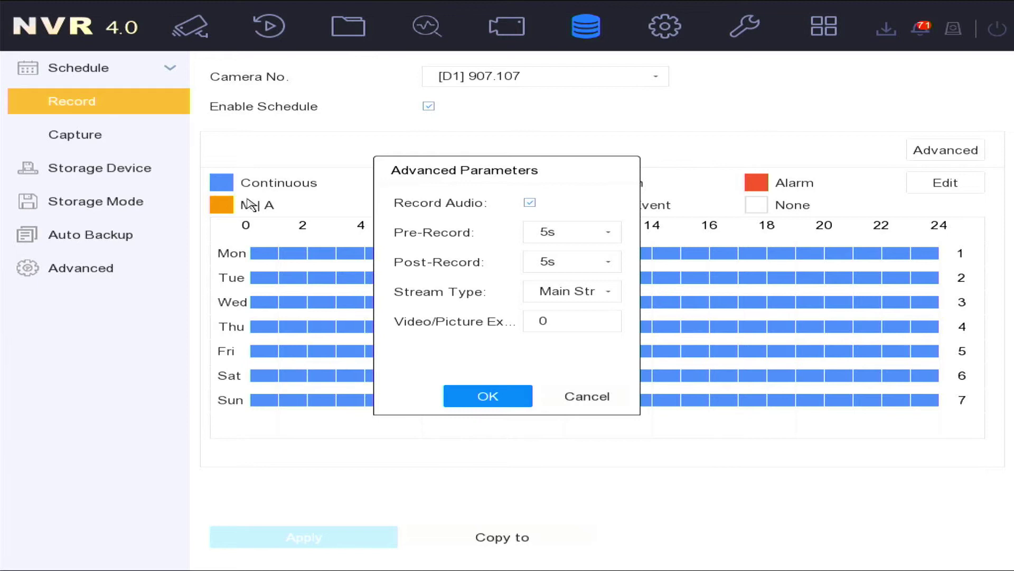
pyautogui.click(489, 397)
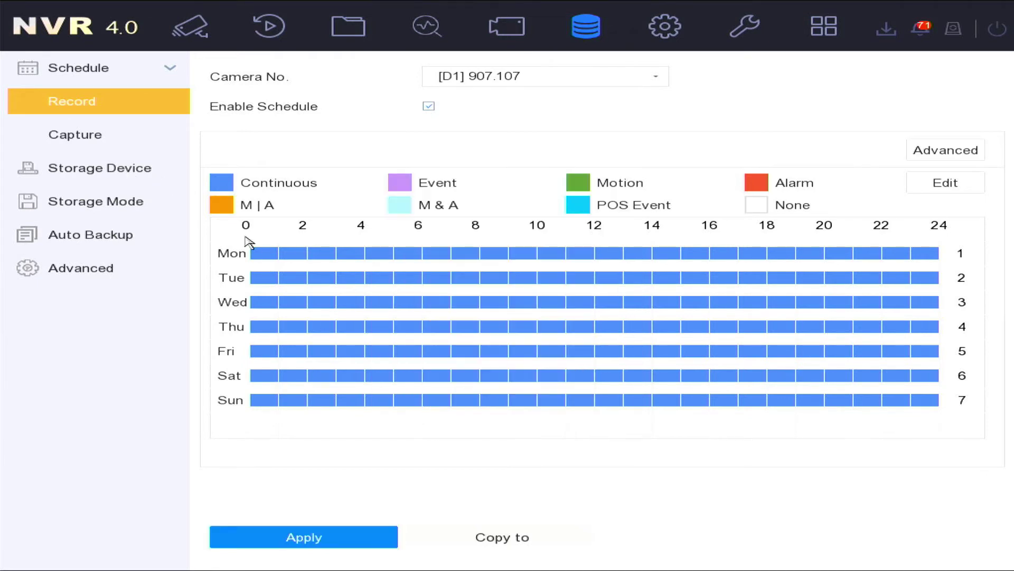
pyautogui.click(114, 169)
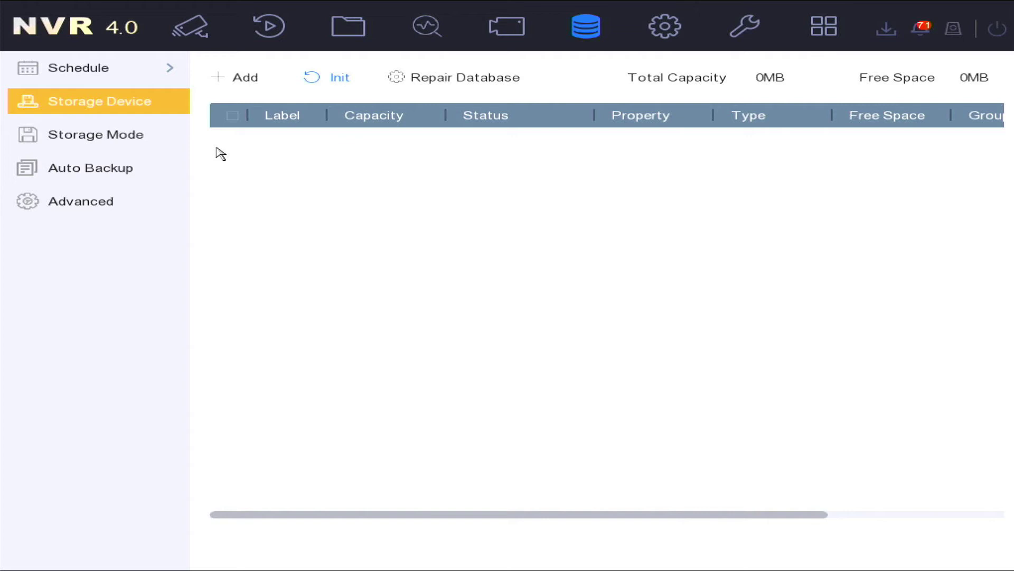
# Browse the Storage Mode quota, Auto Backup and Advanced storage pages, then go to General system settings.
pyautogui.click(122, 138)
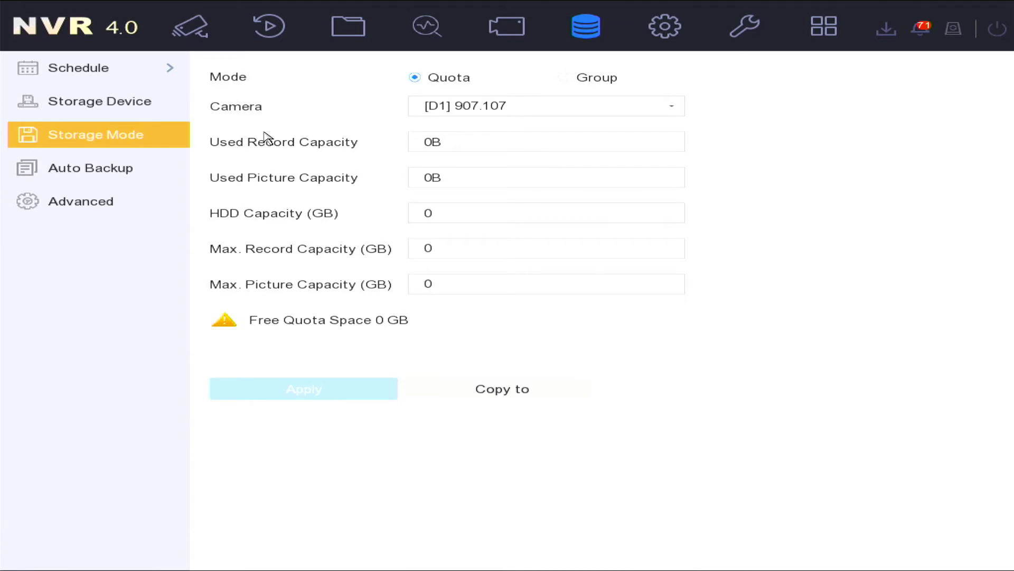
pyautogui.click(126, 173)
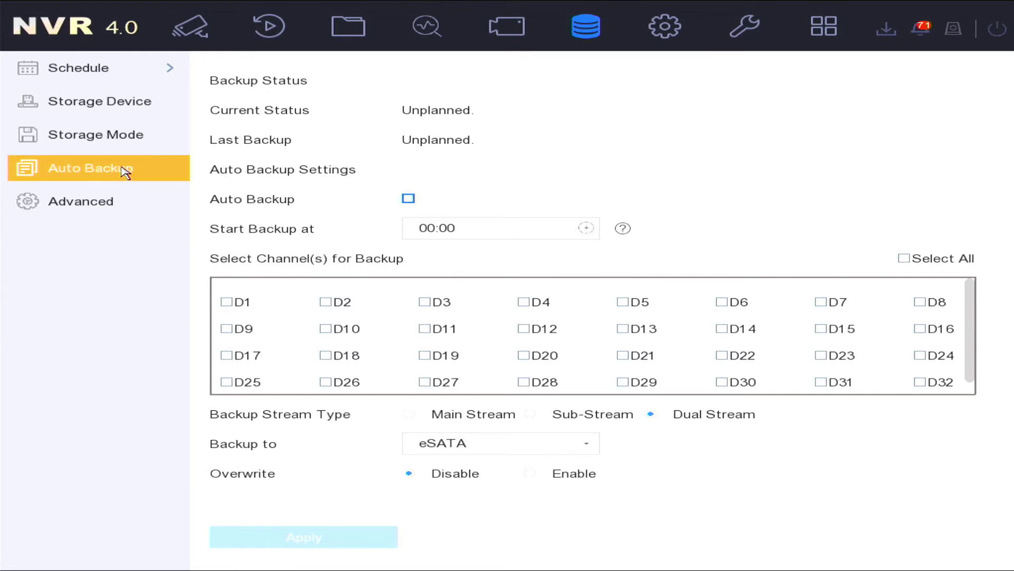
pyautogui.click(74, 205)
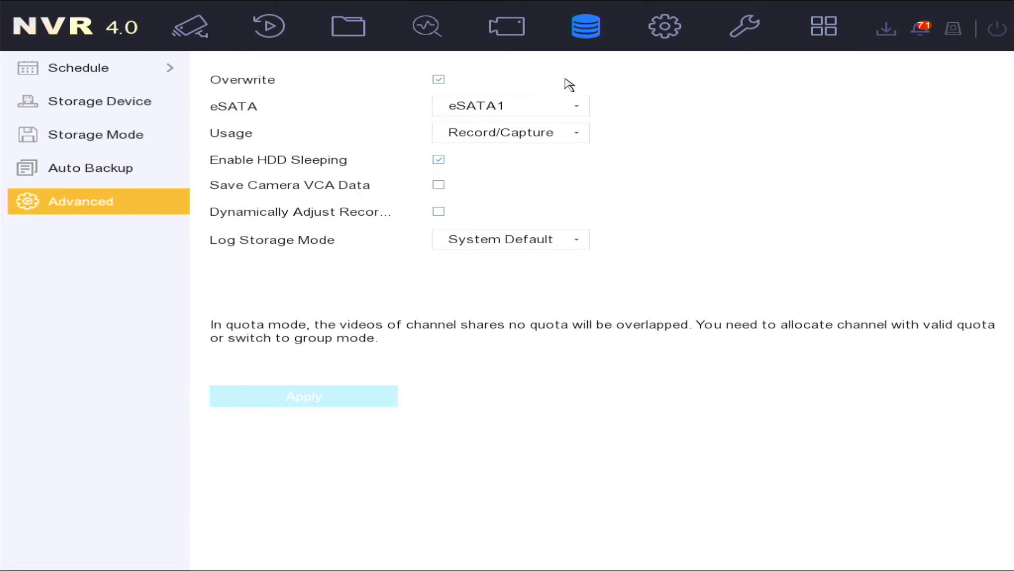
pyautogui.click(668, 29)
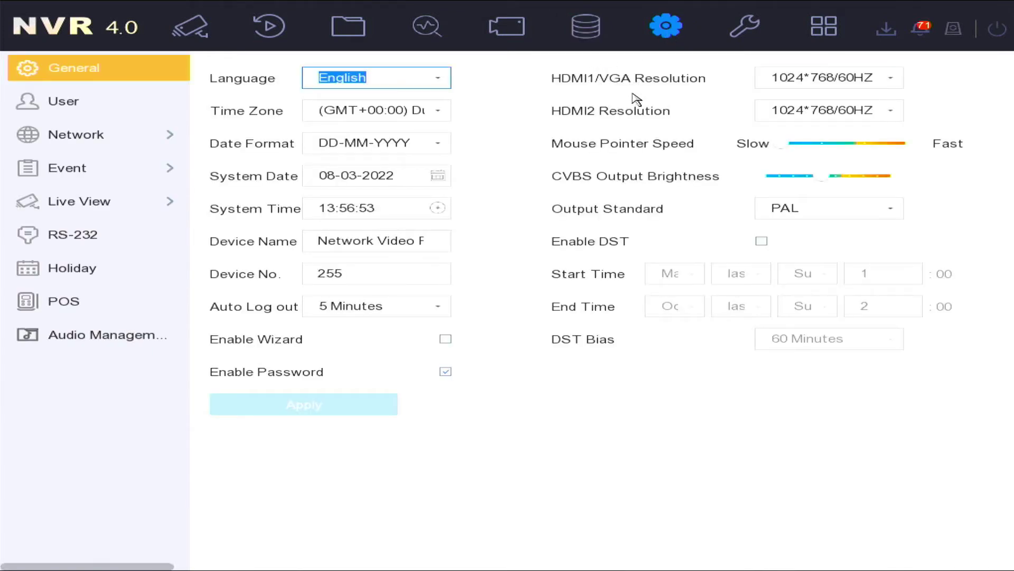
# Select the HDMI1/VGA resolution setting, view the user accounts, then go to Network TCP/IP.
pyautogui.click(900, 80)
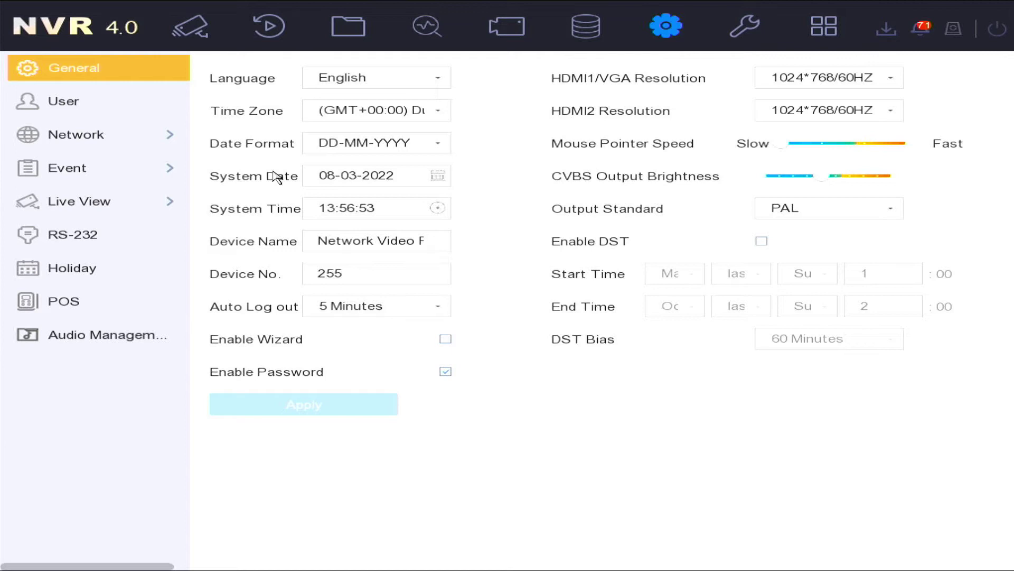
pyautogui.click(91, 106)
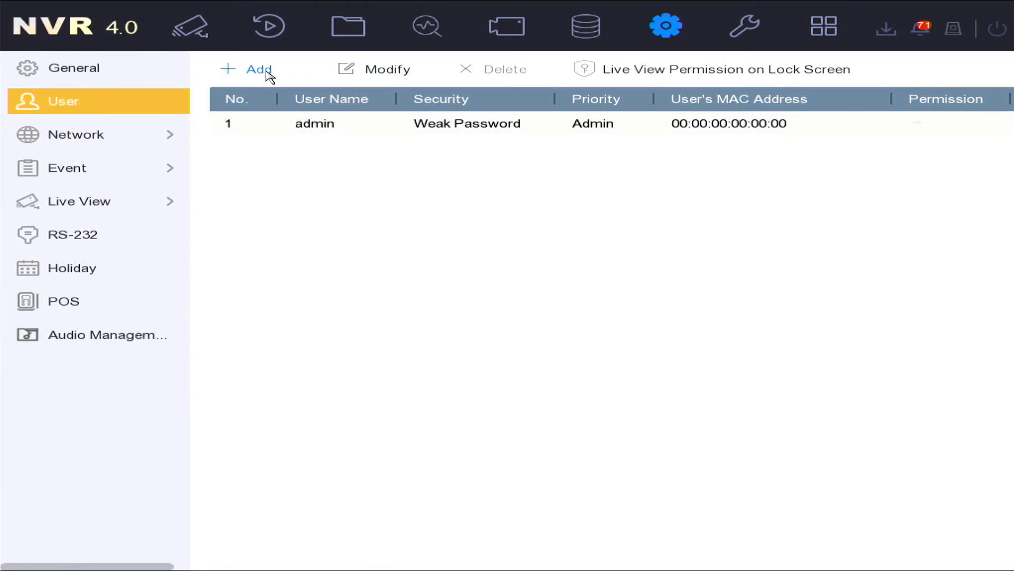
pyautogui.click(78, 139)
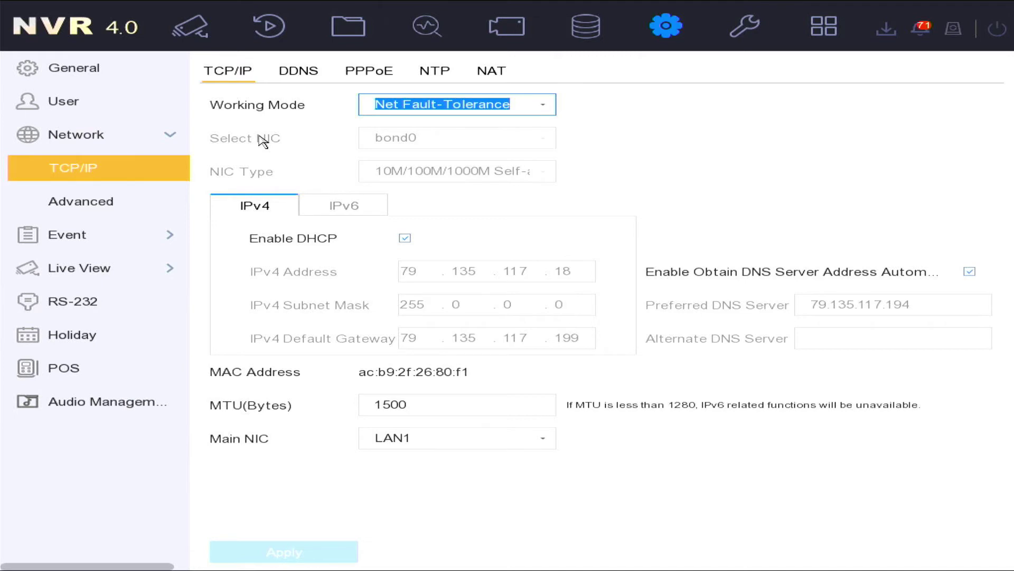
pyautogui.click(292, 152)
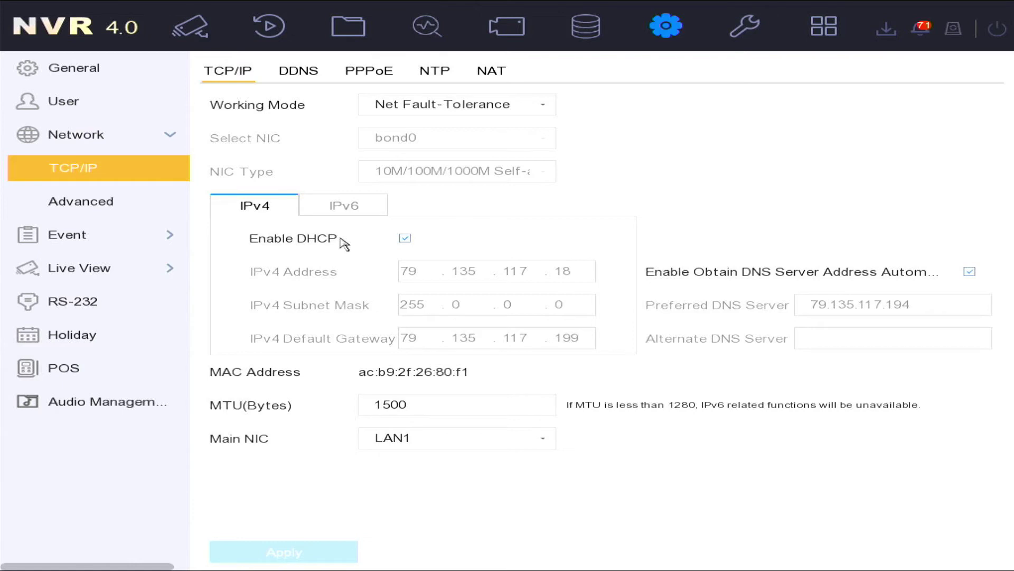
# Check Email, Hik-Connect, and motion detection schedule and linkage, then reach Live View General (1*1, volume 3).
pyautogui.click(129, 209)
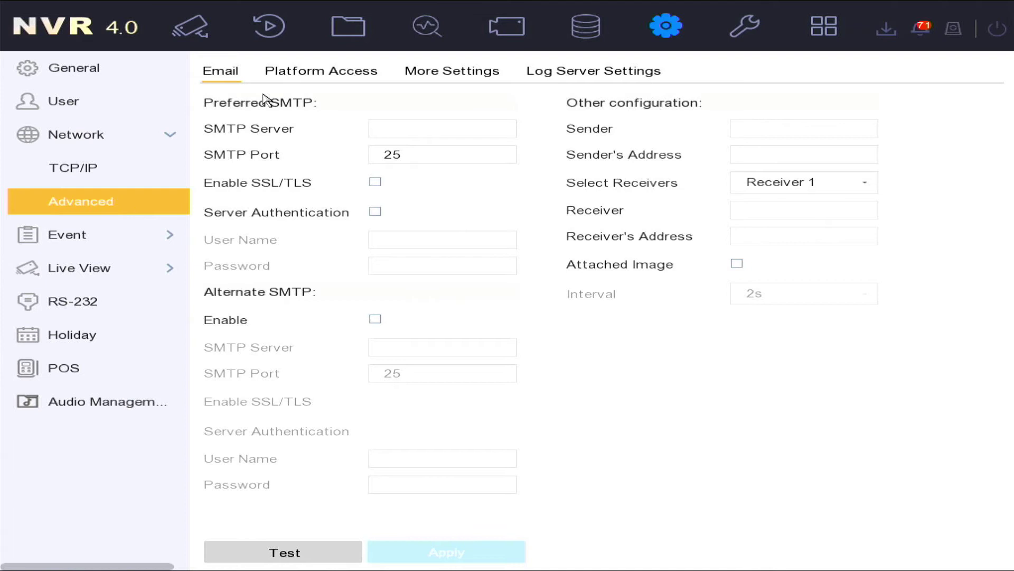
pyautogui.click(309, 76)
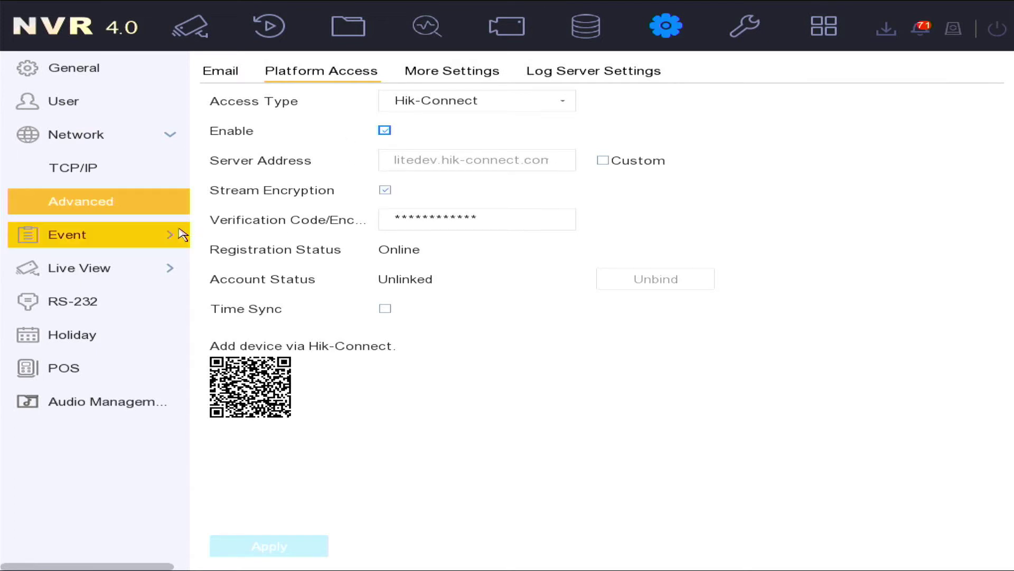
pyautogui.click(116, 236)
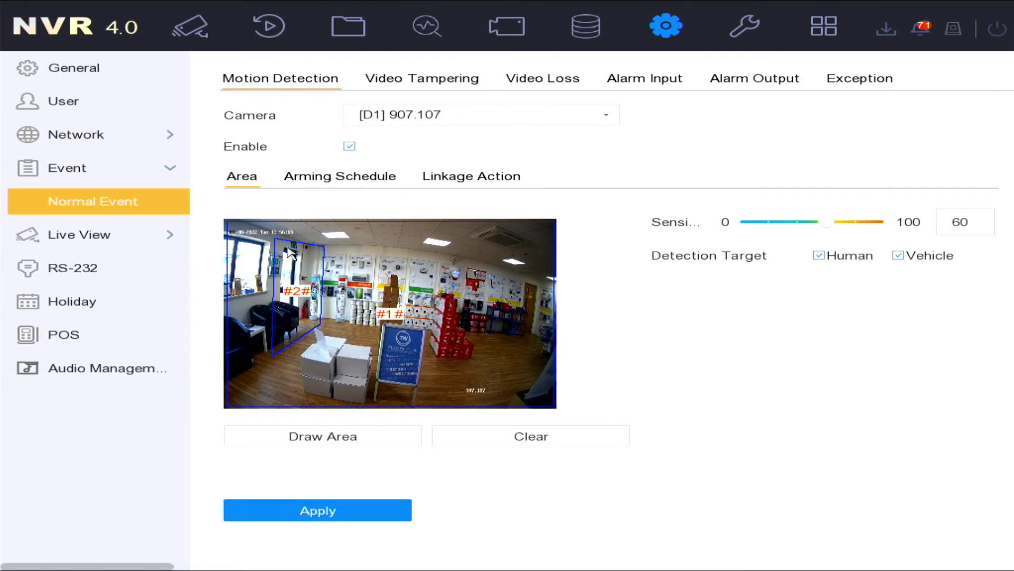
pyautogui.click(331, 182)
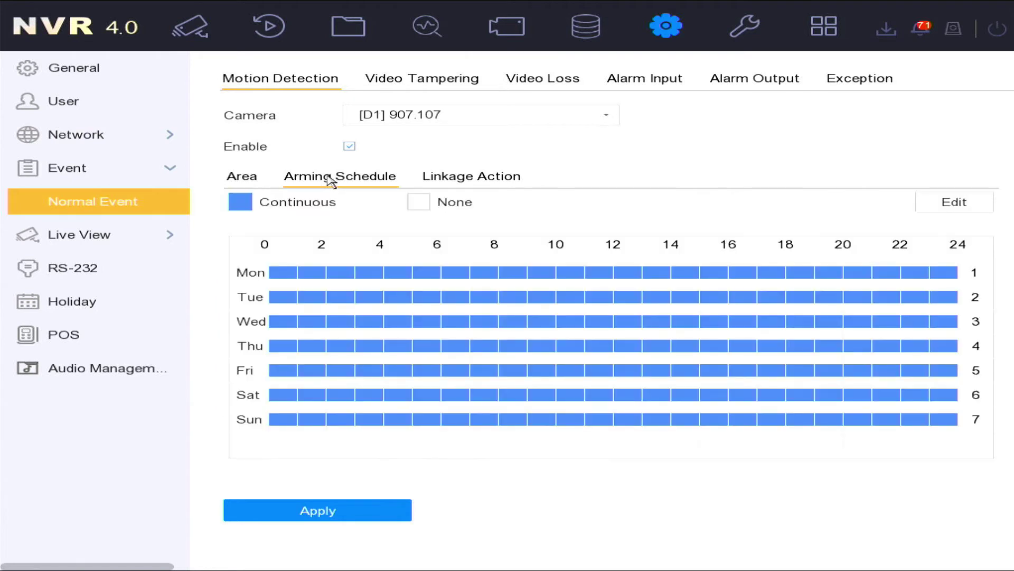
pyautogui.click(467, 183)
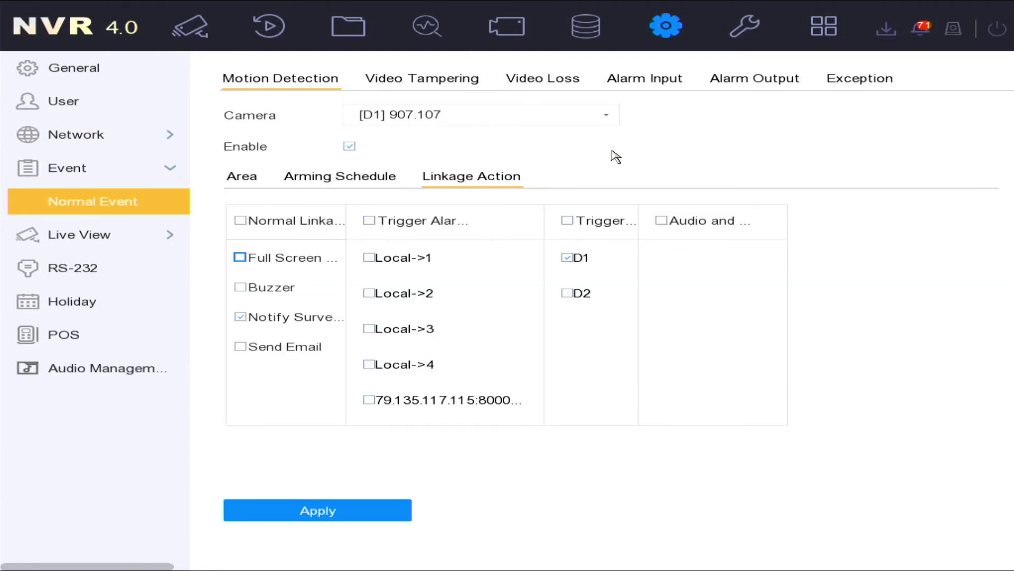
pyautogui.click(118, 234)
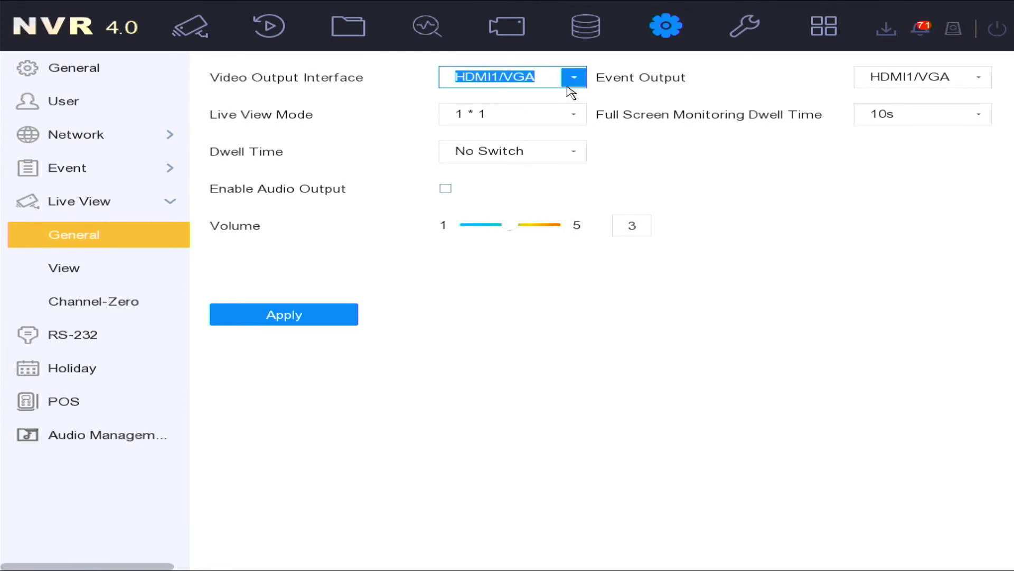
# Keep the 1*1 live view layout and look over the camera layout and video output choices.
pyautogui.click(572, 118)
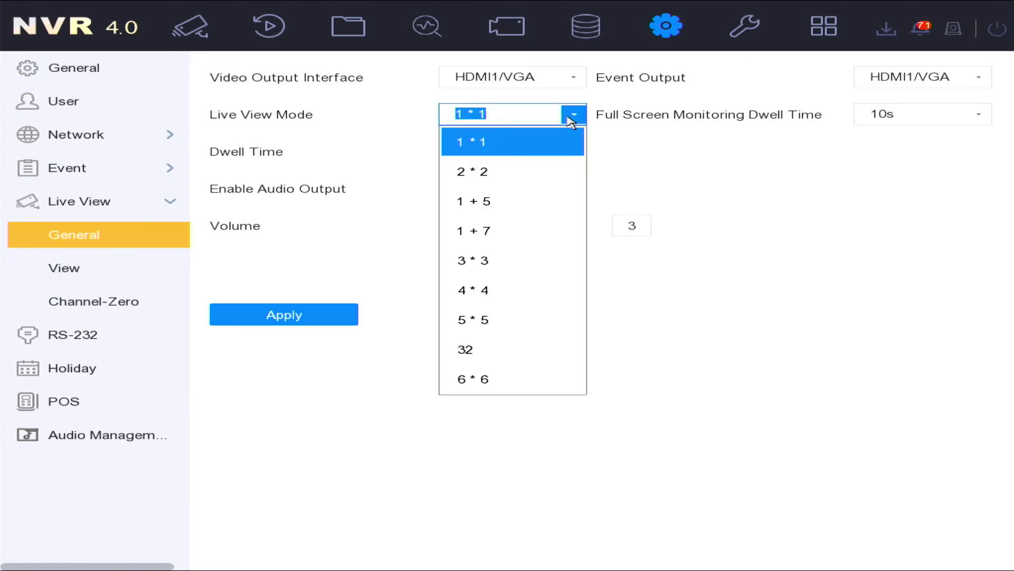
pyautogui.click(455, 122)
pyautogui.click(170, 264)
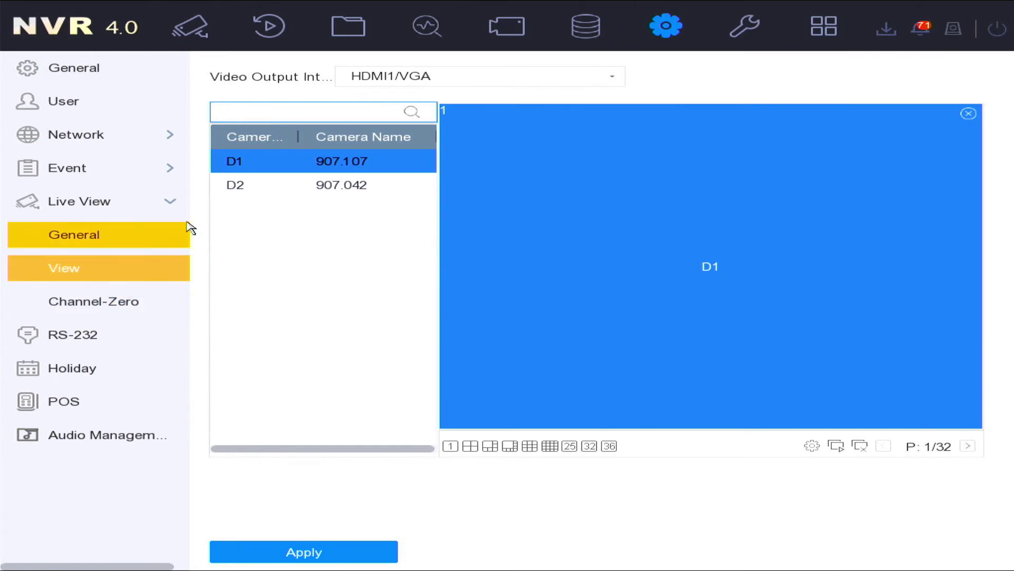
pyautogui.click(614, 77)
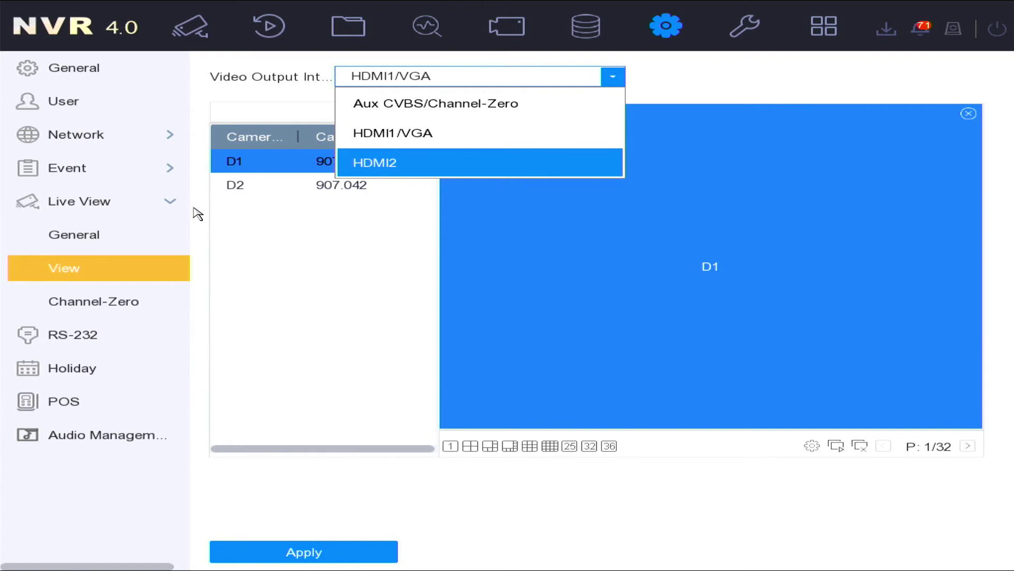
# Review POS and audio settings, then show device info: DS-7732NI-I4(B), firmware V4.60.005 Build 220108.
pyautogui.click(73, 410)
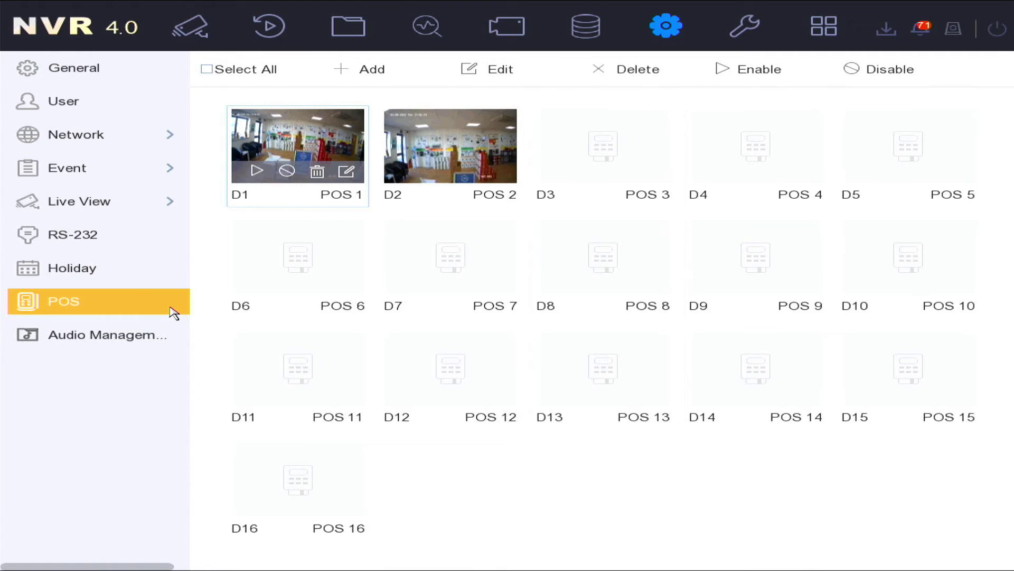
pyautogui.click(141, 335)
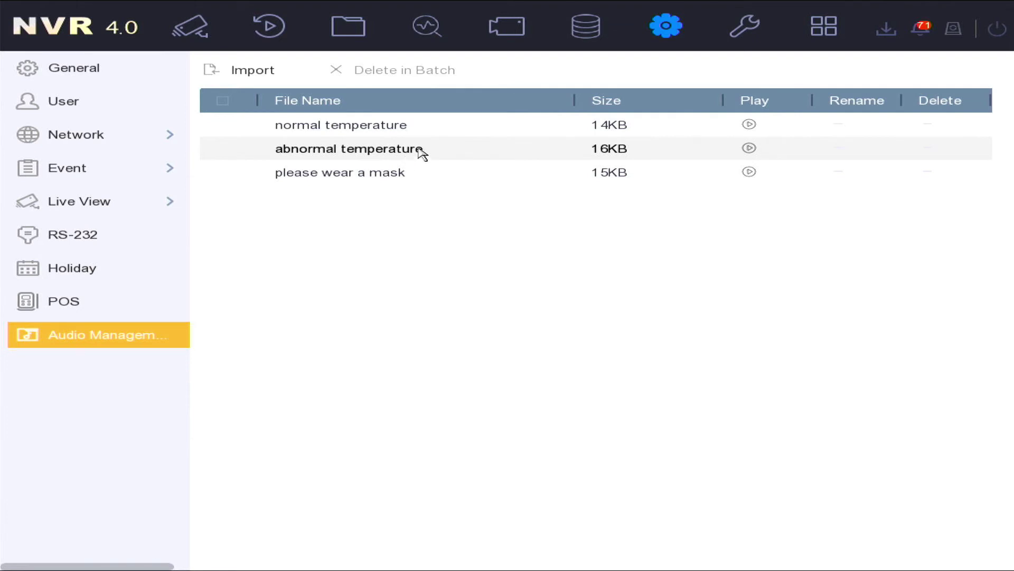
pyautogui.click(750, 29)
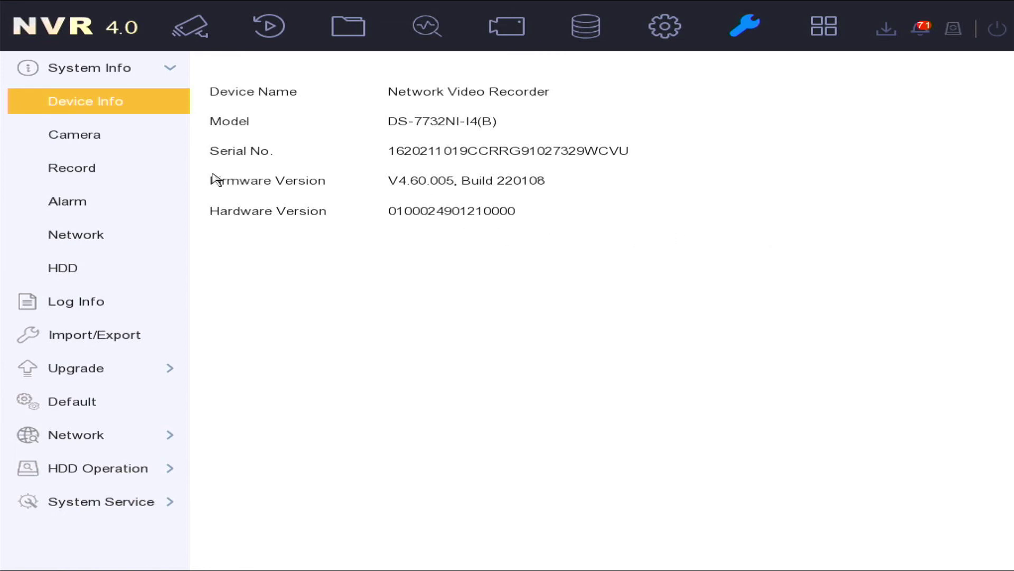
# Go through Camera, Record, Alarm, Network and HDD status, ending on the 2022-03-08 Log Info search.
pyautogui.click(138, 146)
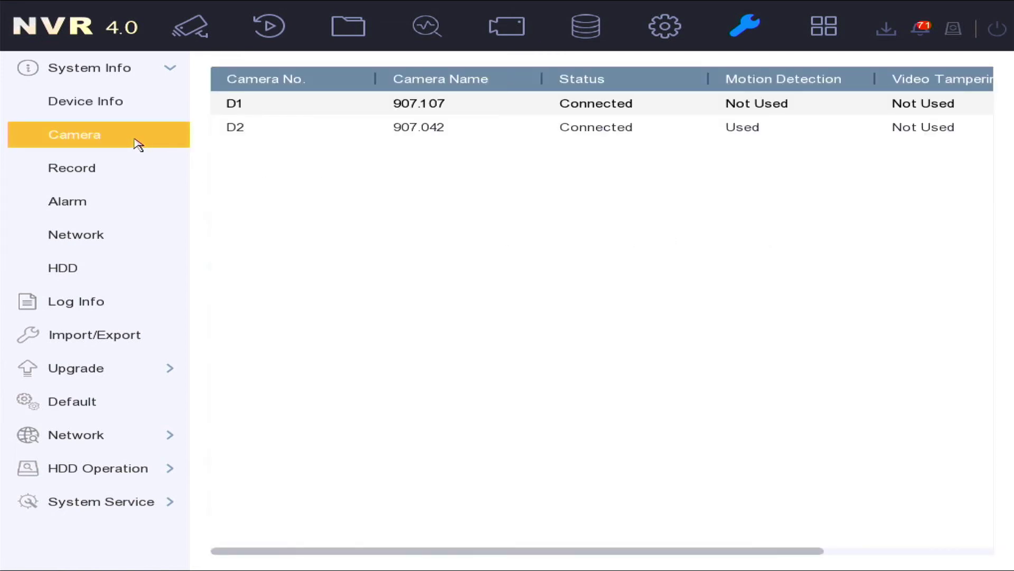
pyautogui.click(104, 173)
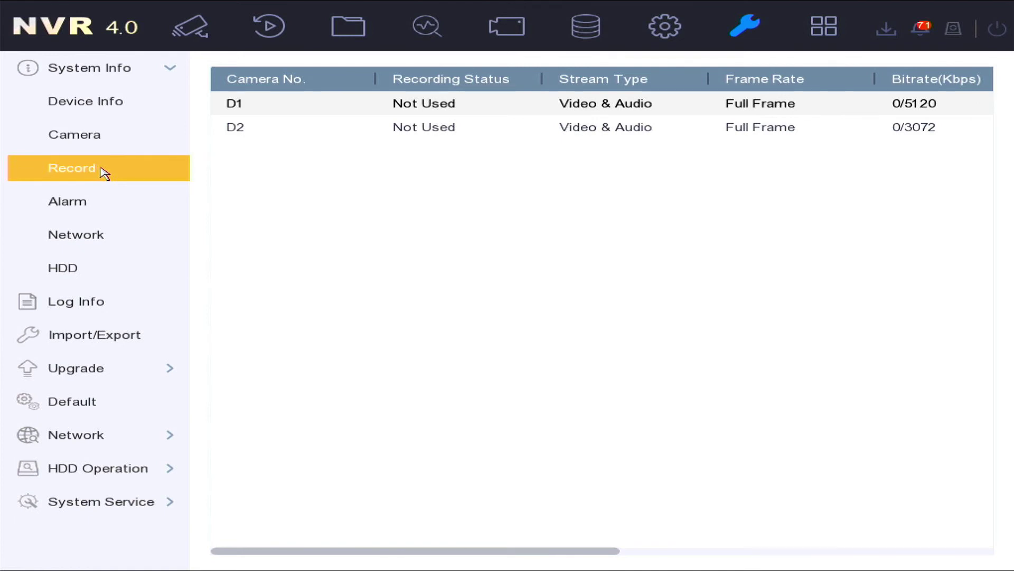
pyautogui.click(100, 198)
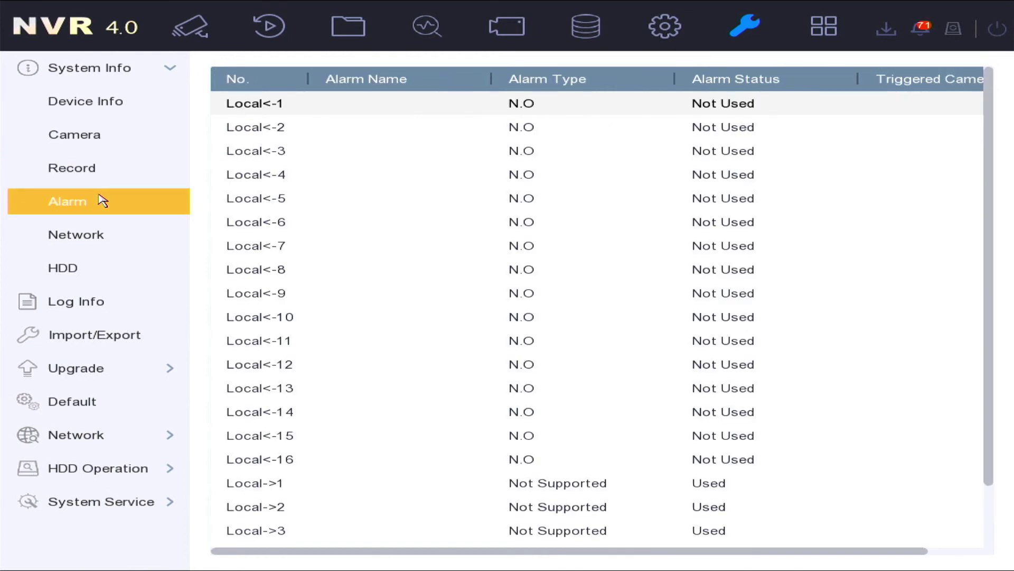
pyautogui.click(109, 235)
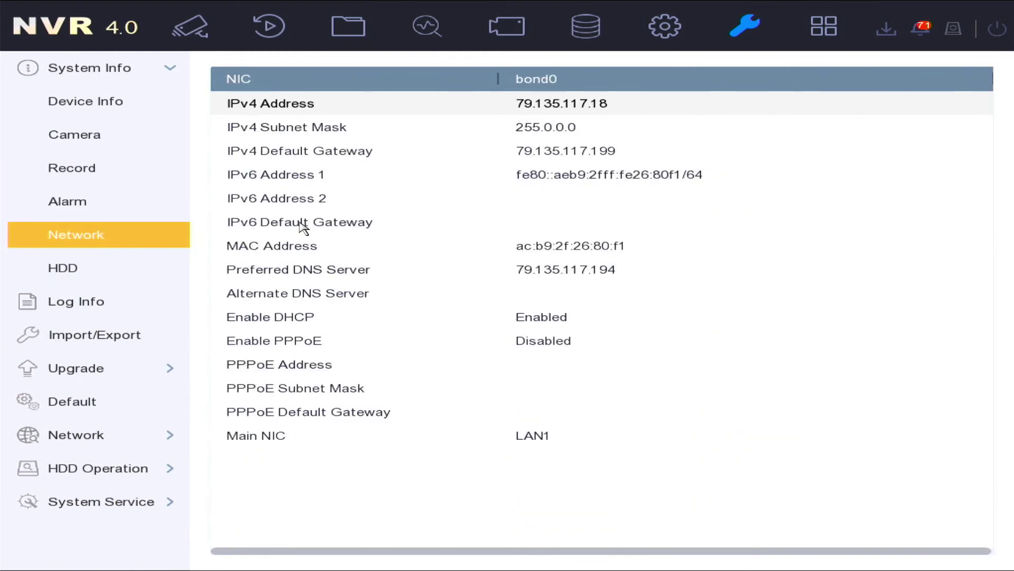
pyautogui.click(126, 277)
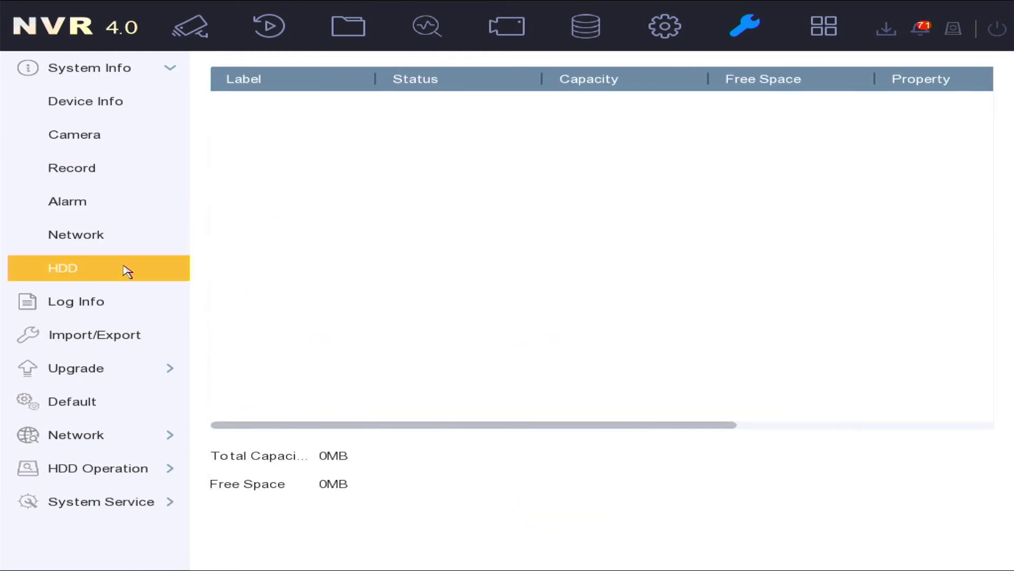
pyautogui.click(118, 303)
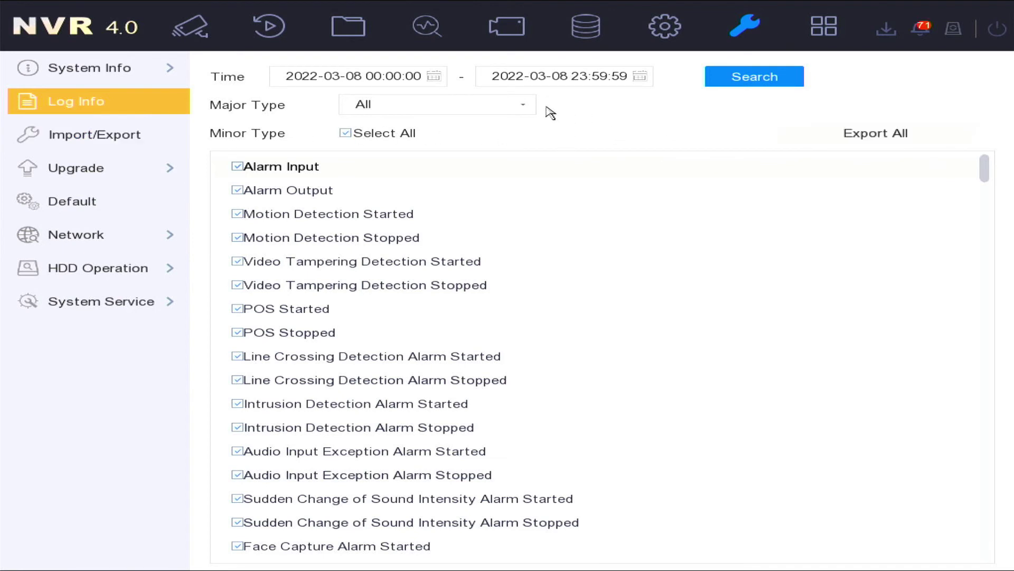
# Search today's logs with major type Alarm and dismiss the no-matching-logs notice.
pyautogui.click(523, 103)
pyautogui.click(483, 157)
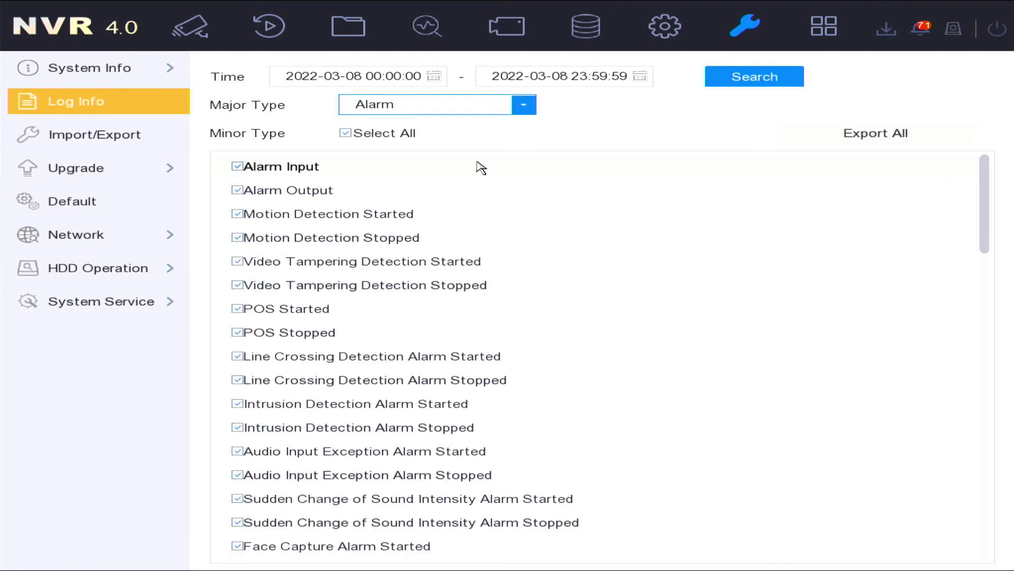
pyautogui.click(780, 80)
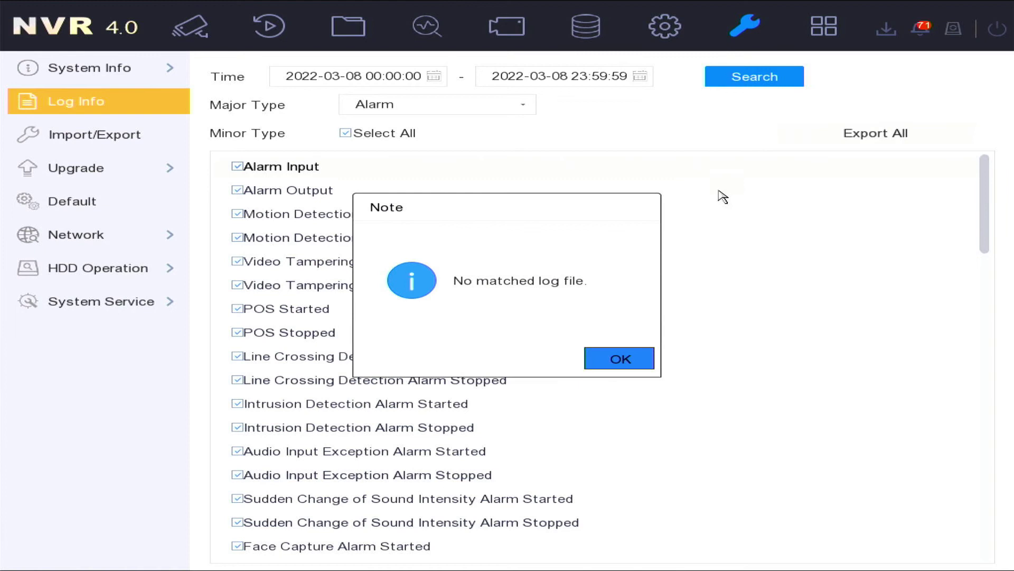
pyautogui.click(624, 360)
# Search today's logs for Exception entries, then show the Import/Export page with *.bin format.
pyautogui.click(507, 108)
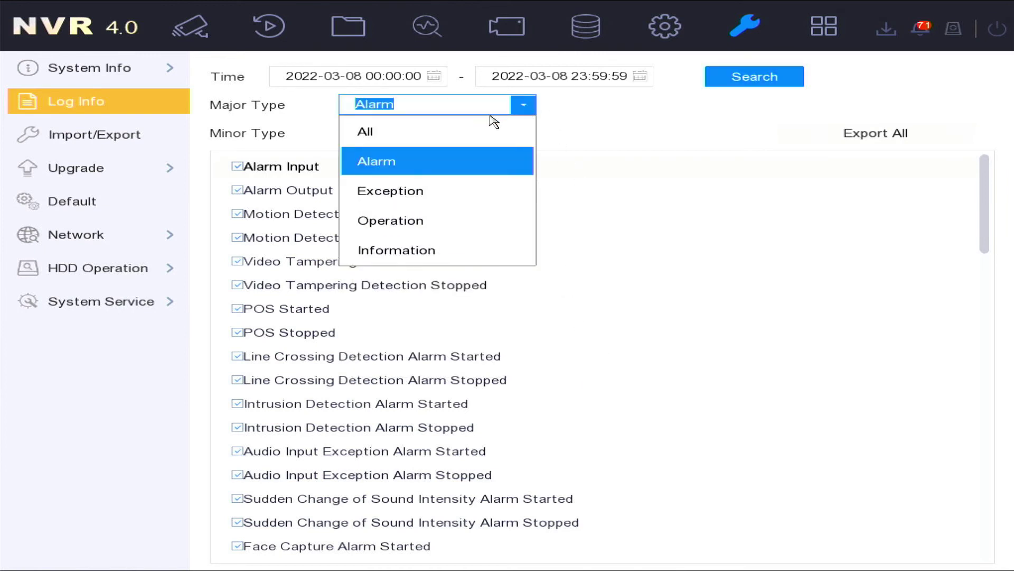
pyautogui.click(442, 191)
pyautogui.click(764, 84)
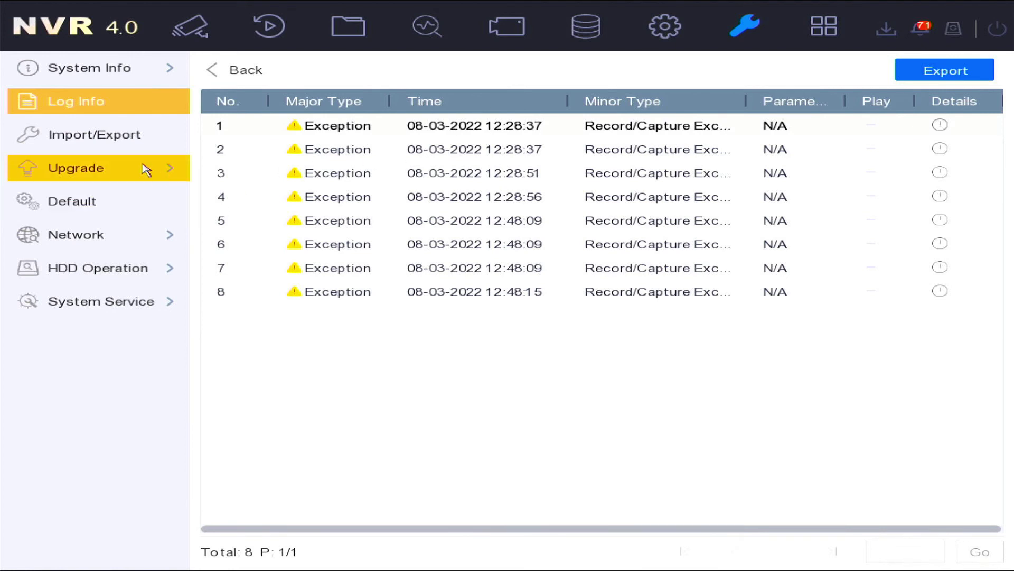
pyautogui.click(102, 141)
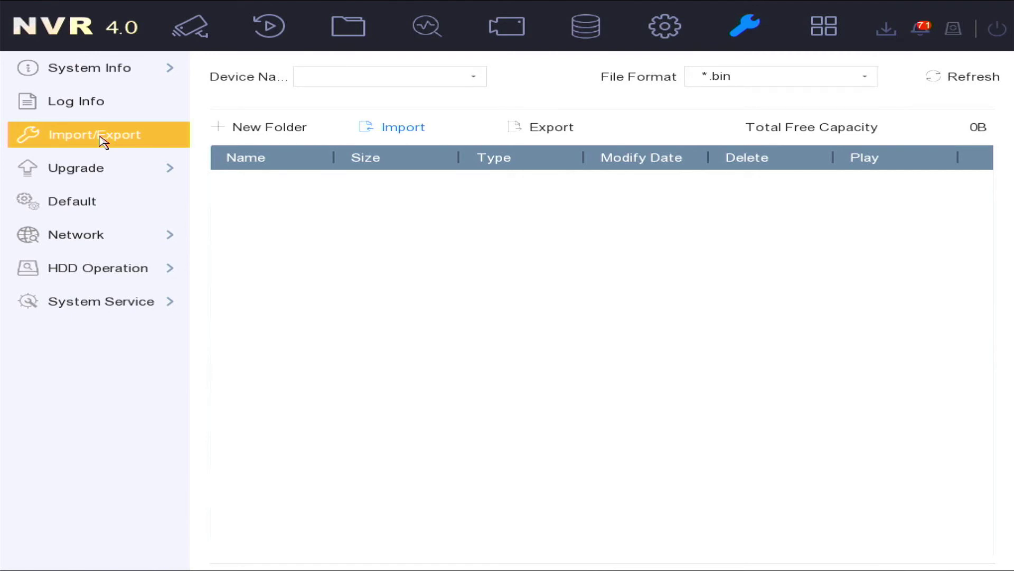
# Review Local Upgrade, Online Upgrade and Default options, then show bond0 traffic: 104Kbps sent, 2,813Kbps received.
pyautogui.click(127, 164)
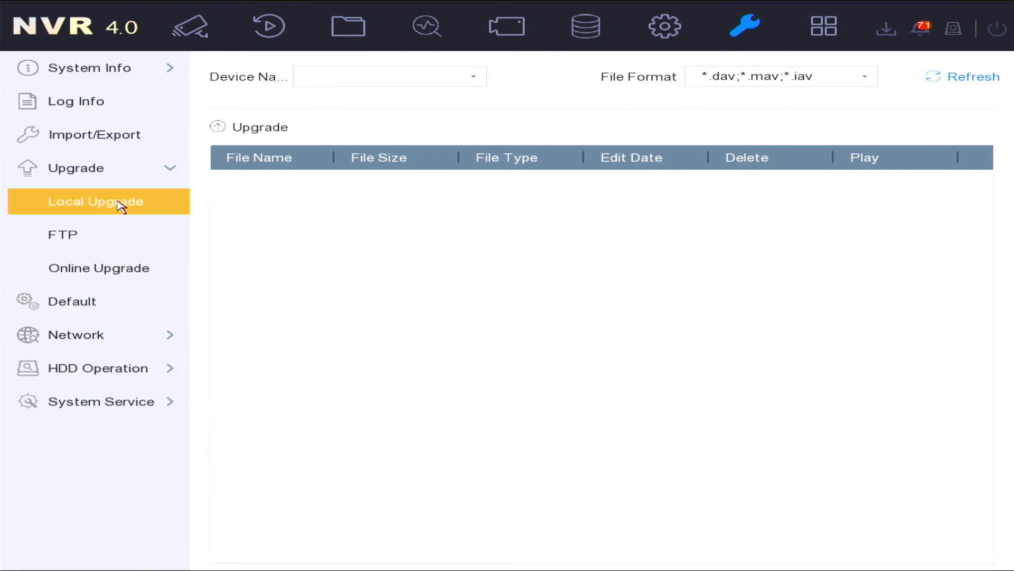
pyautogui.click(128, 271)
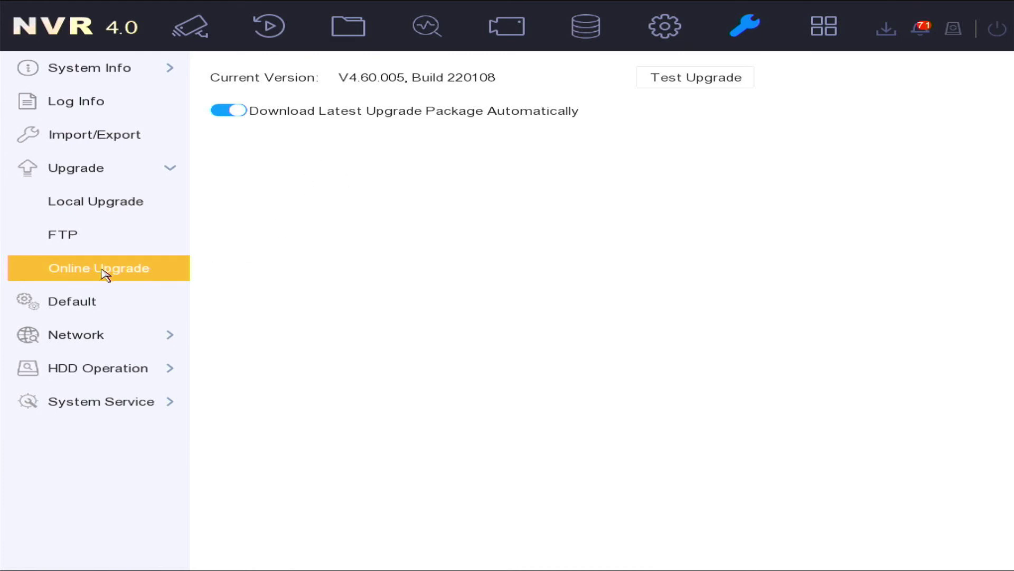
pyautogui.click(81, 300)
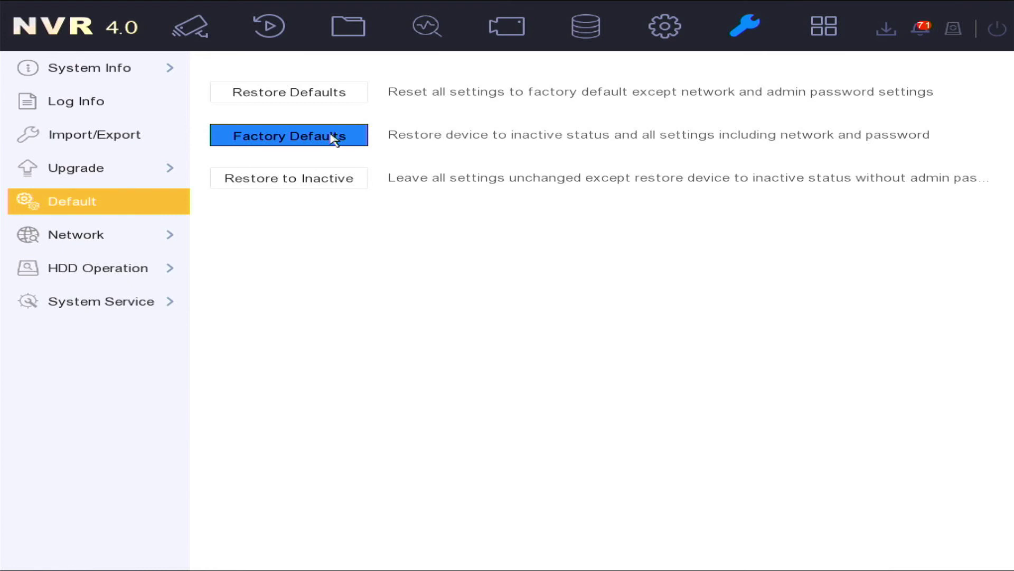
pyautogui.click(125, 234)
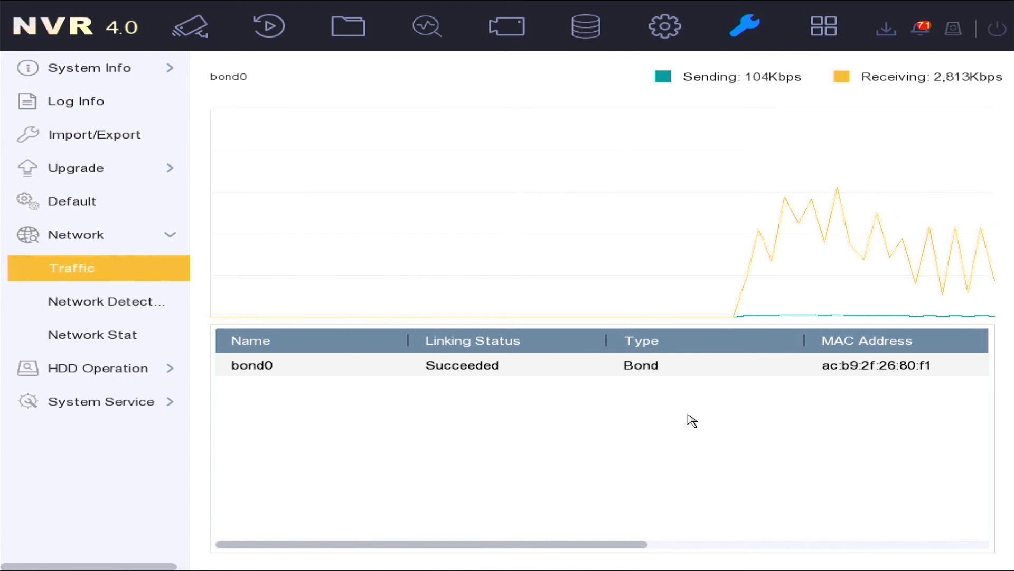
# View Network Stat, then System Service Stream Encryption and the disabled Address Filter (IP Address, Forbid).
pyautogui.click(92, 334)
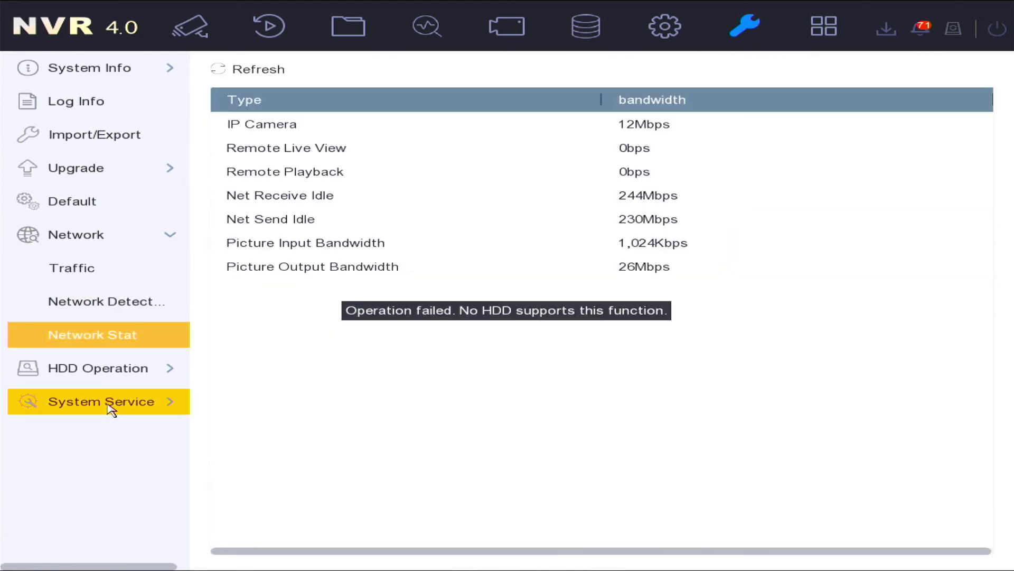
pyautogui.click(108, 404)
pyautogui.click(117, 406)
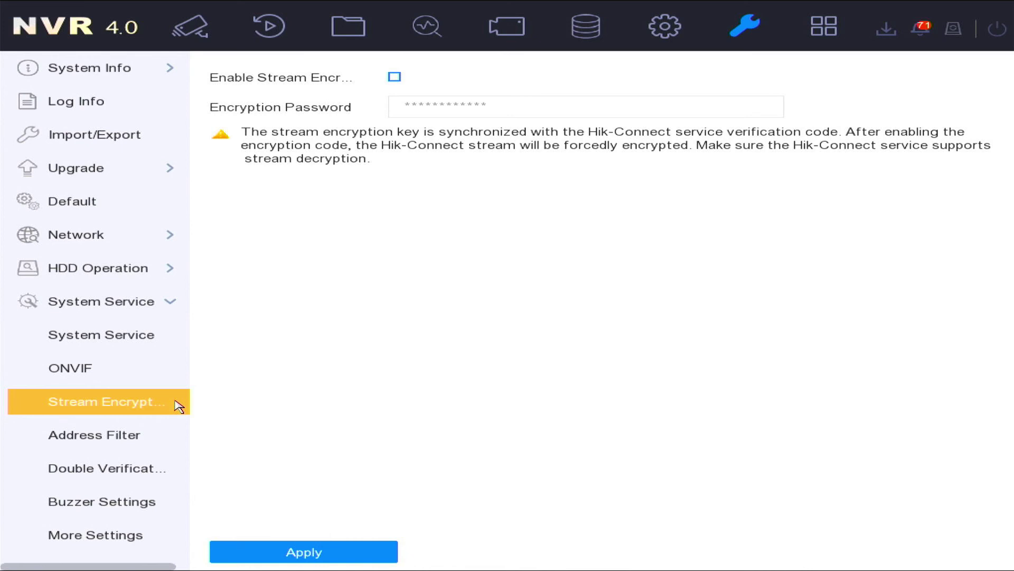
pyautogui.click(134, 442)
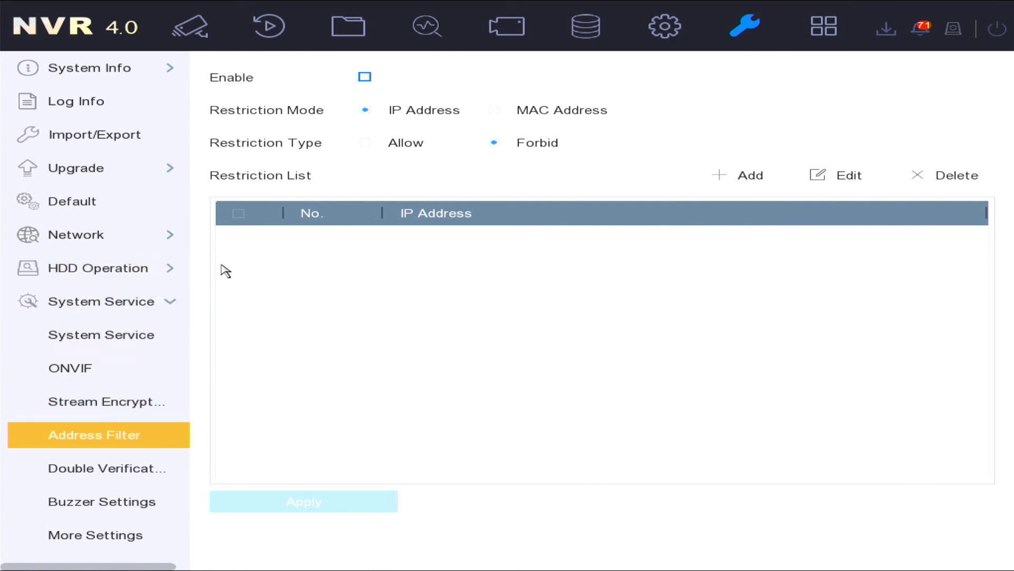
# Check the unchecked Double Verification option and its help, then view Buzzer Settings with buzzer enabled.
pyautogui.click(130, 479)
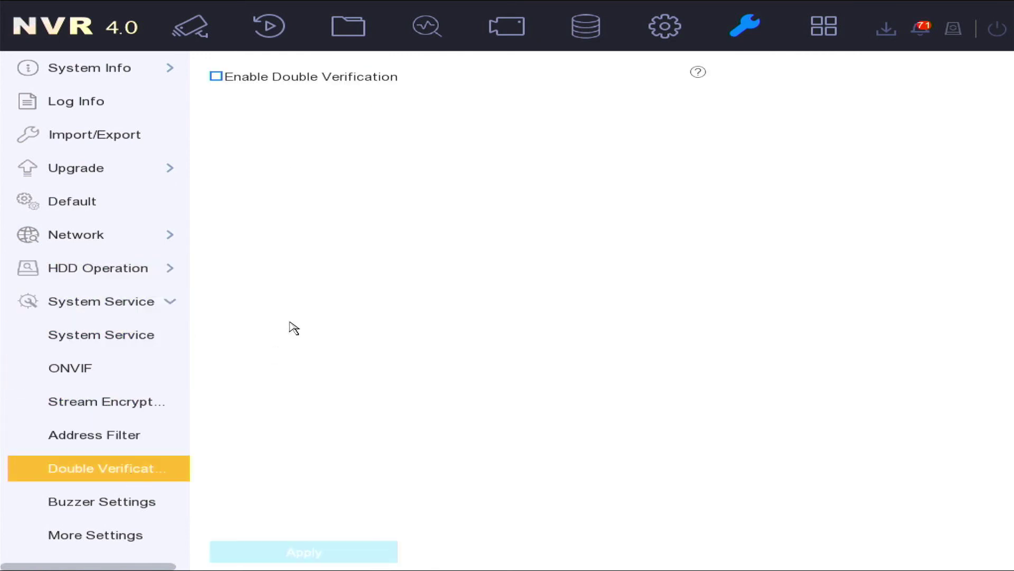
pyautogui.moveTo(698, 74)
pyautogui.click(128, 508)
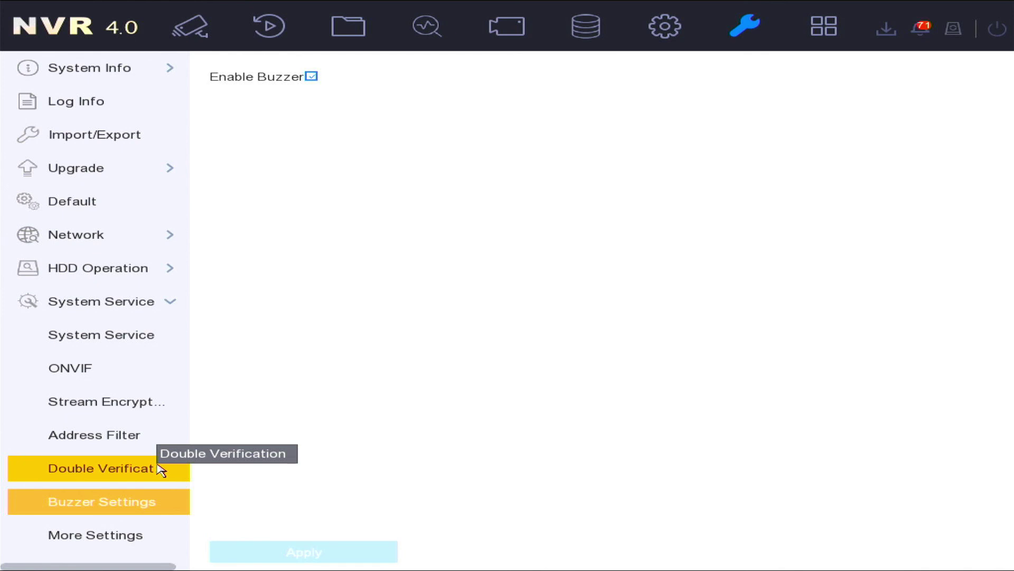
# Show the Business Application IoT page with Access Control and Alarm tiles.
pyautogui.click(835, 35)
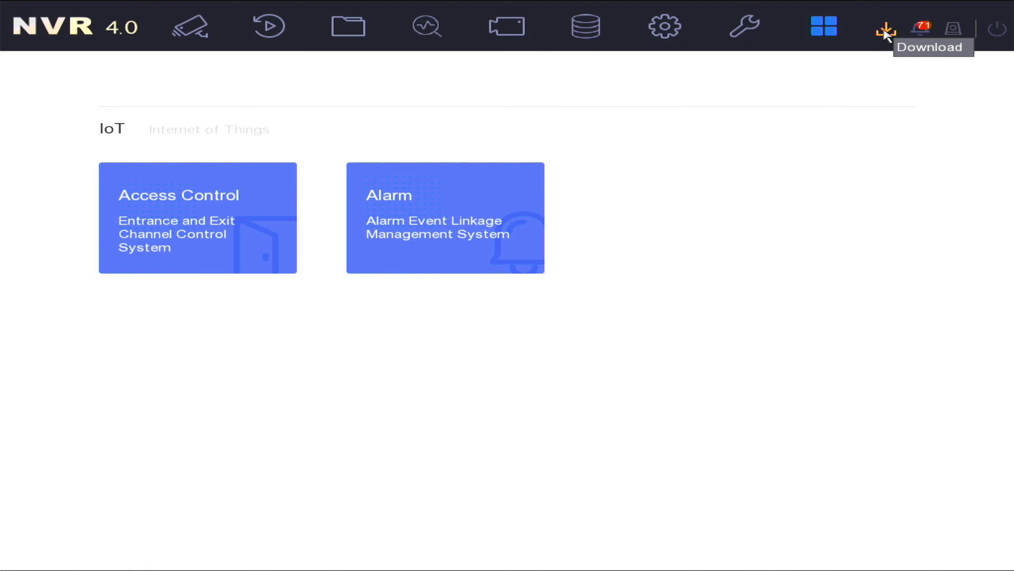
pyautogui.click(922, 35)
pyautogui.click(315, 136)
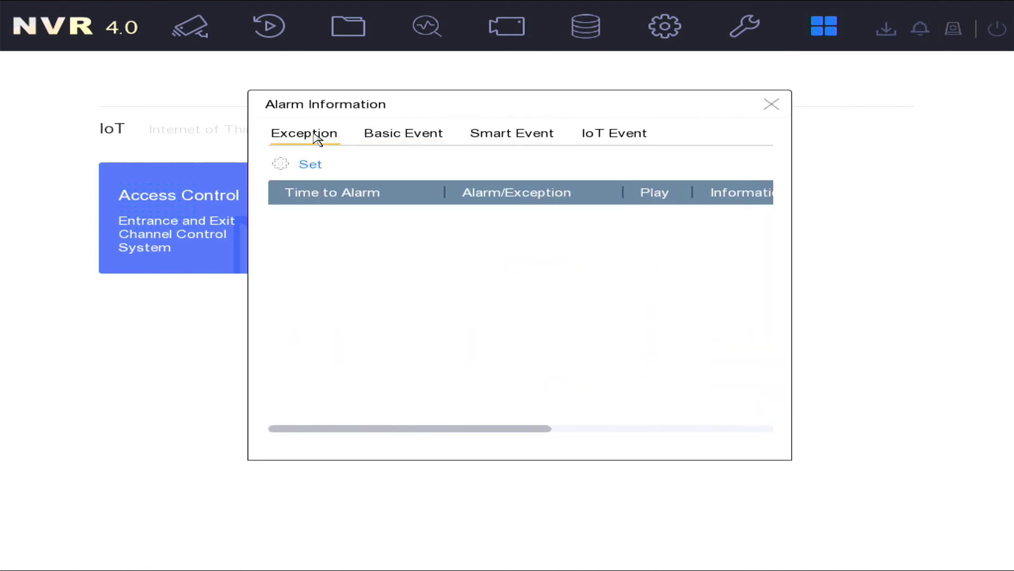
pyautogui.click(407, 138)
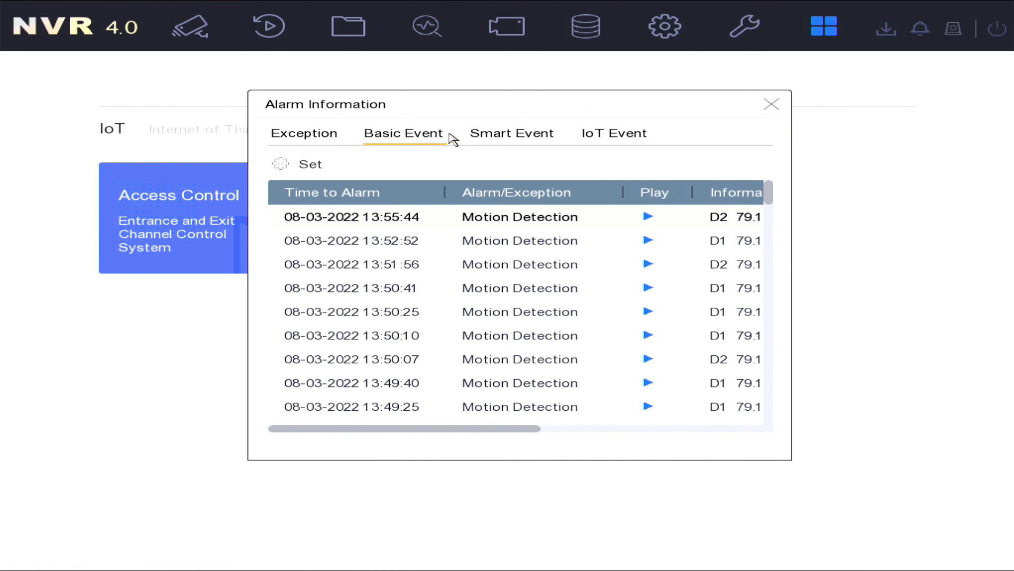
pyautogui.click(499, 140)
pyautogui.click(618, 141)
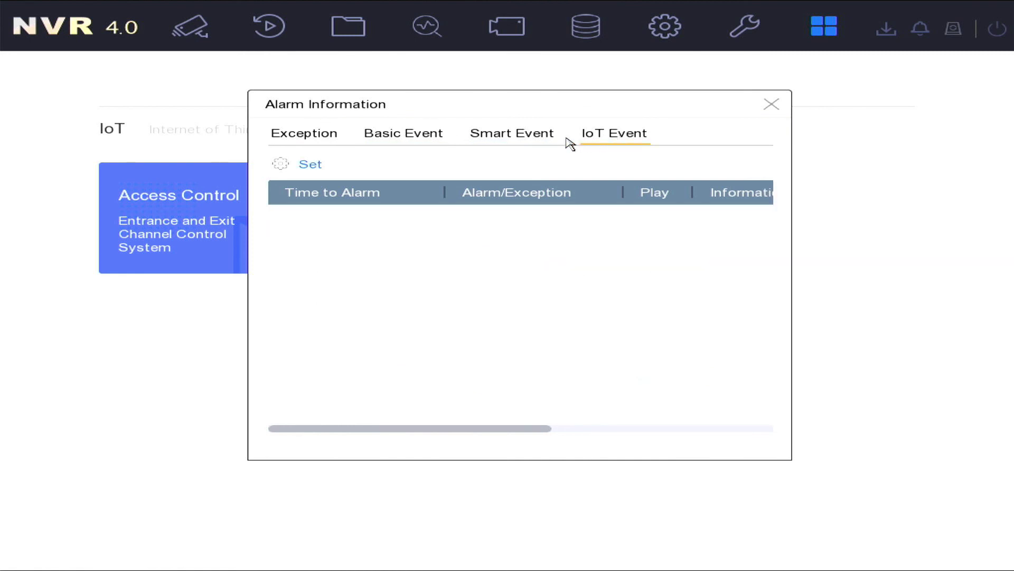
pyautogui.click(525, 140)
pyautogui.click(423, 141)
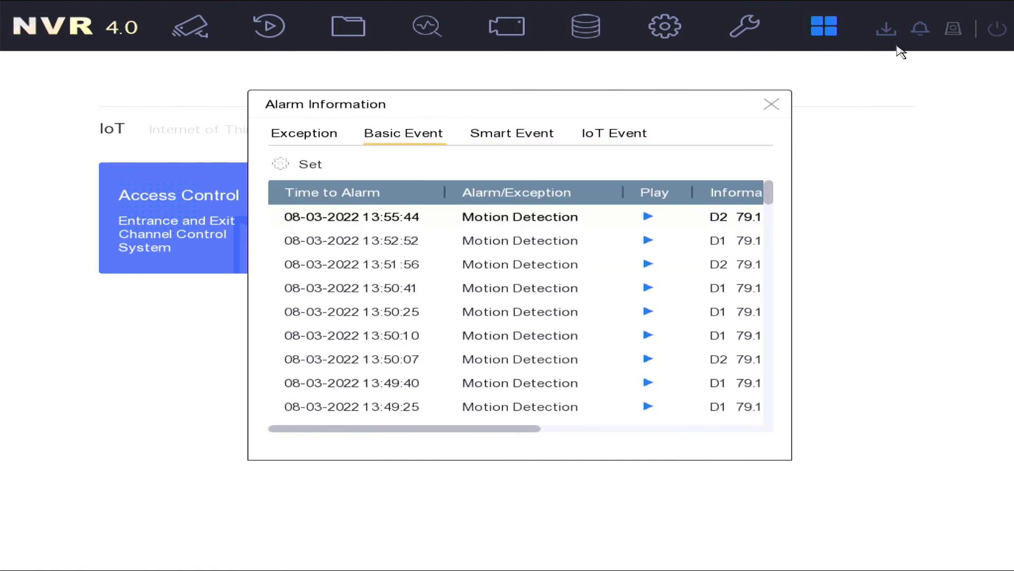
pyautogui.click(773, 106)
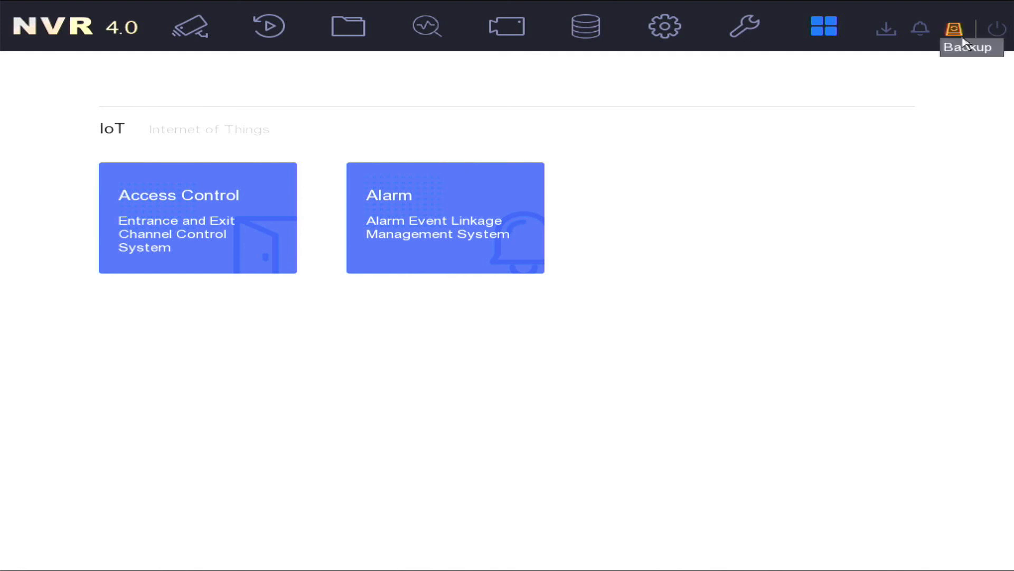
# Bring up the Shutdown window with Logout, ShutDown and Reboot options.
pyautogui.click(998, 29)
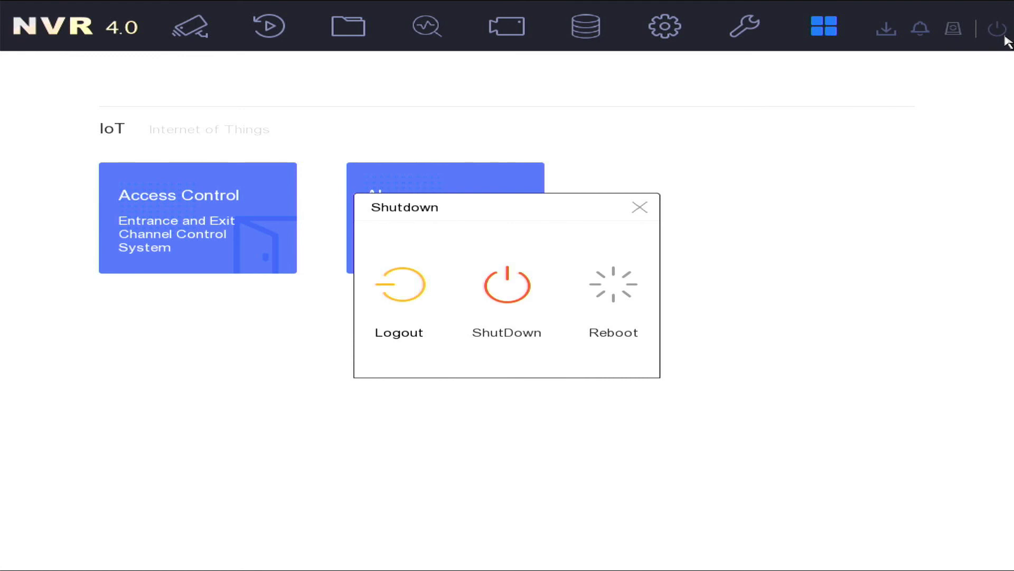